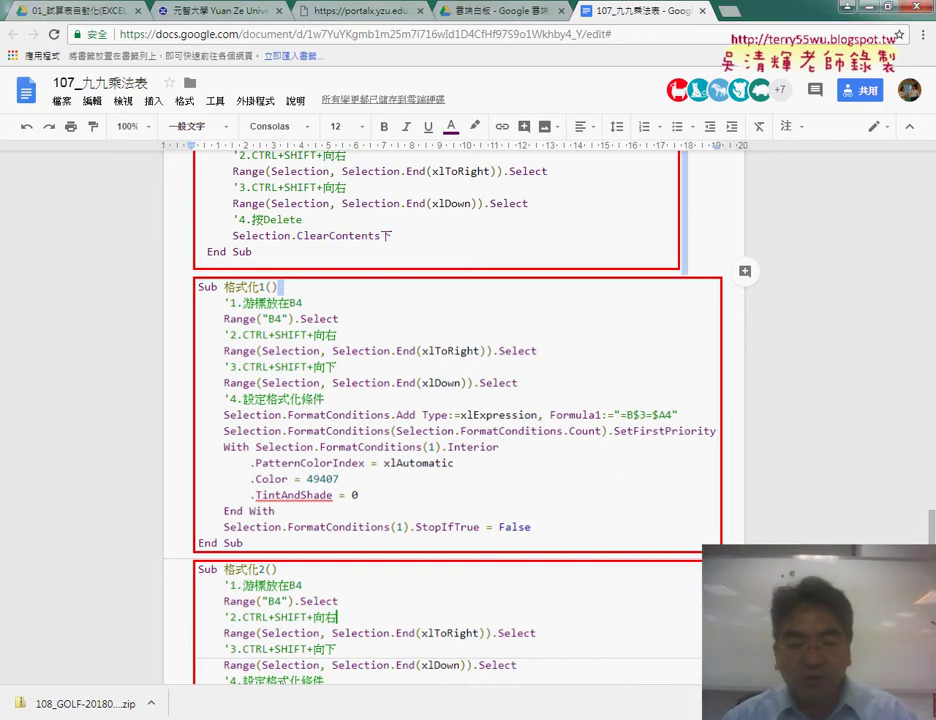
# Bring the VBA editor showing Module1 of 107.xlsx in front of Google Docs.
pyautogui.click(325, 635)
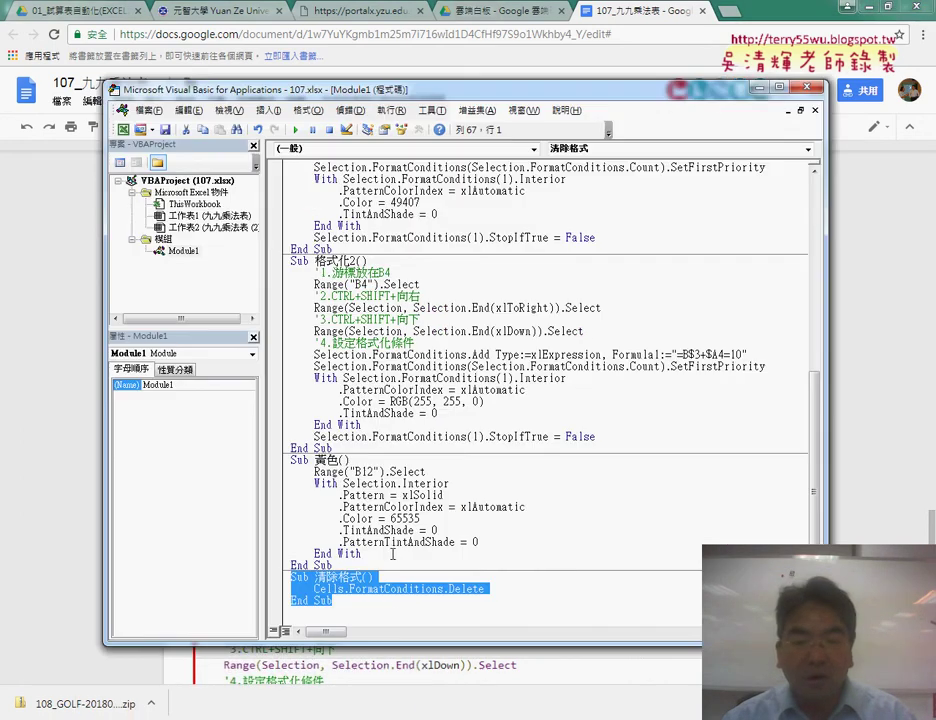
pyautogui.moveTo(332, 565); pyautogui.dragTo(291, 460)
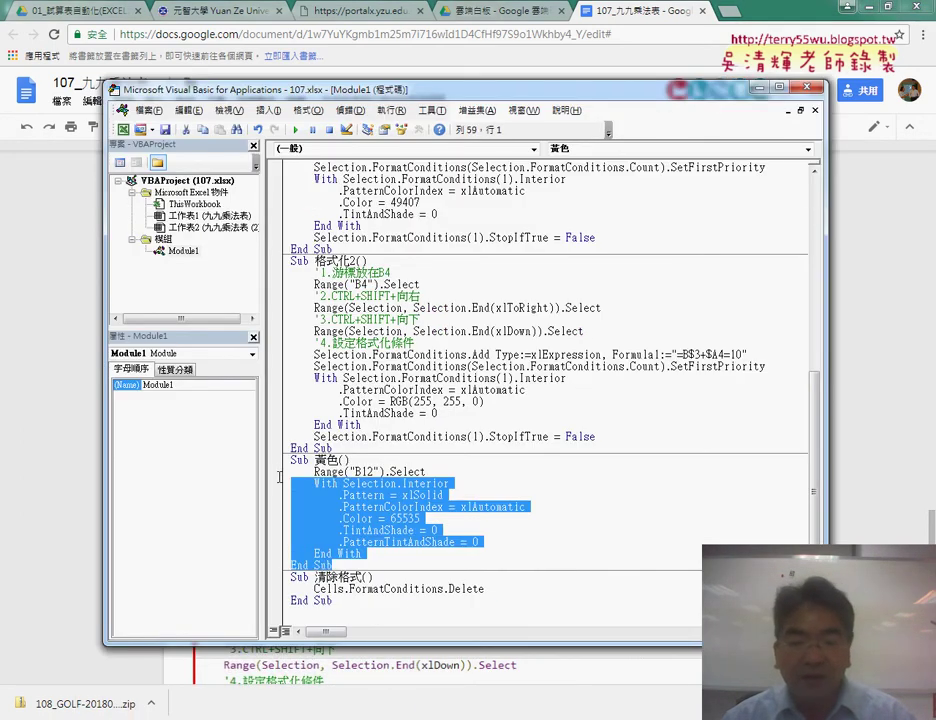
pyautogui.doubleClick(405, 518)
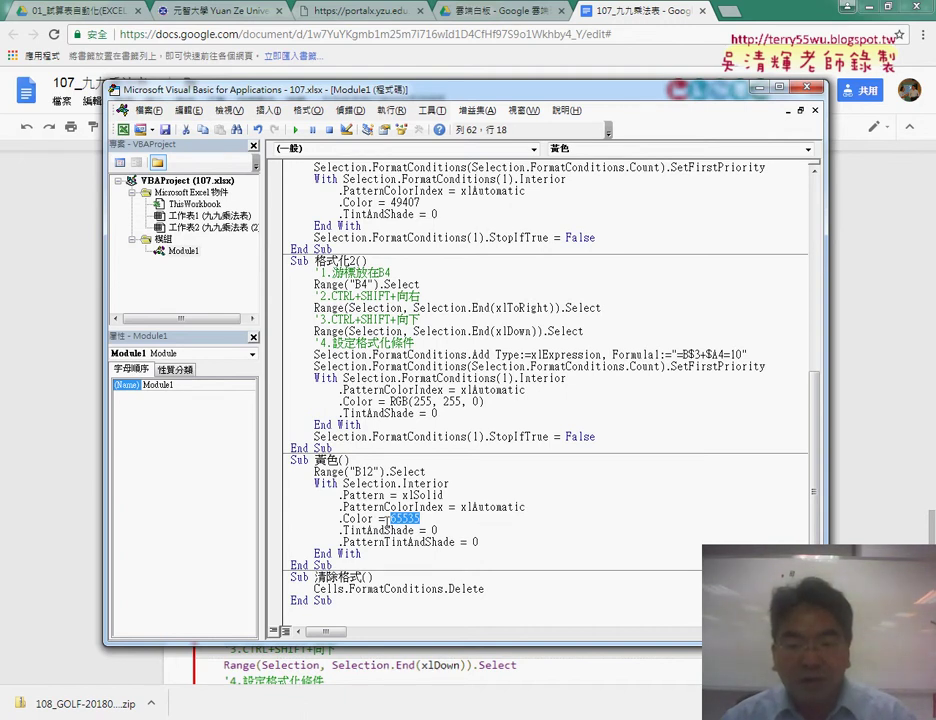
pyautogui.moveTo(386, 519); pyautogui.dragTo(361, 521)
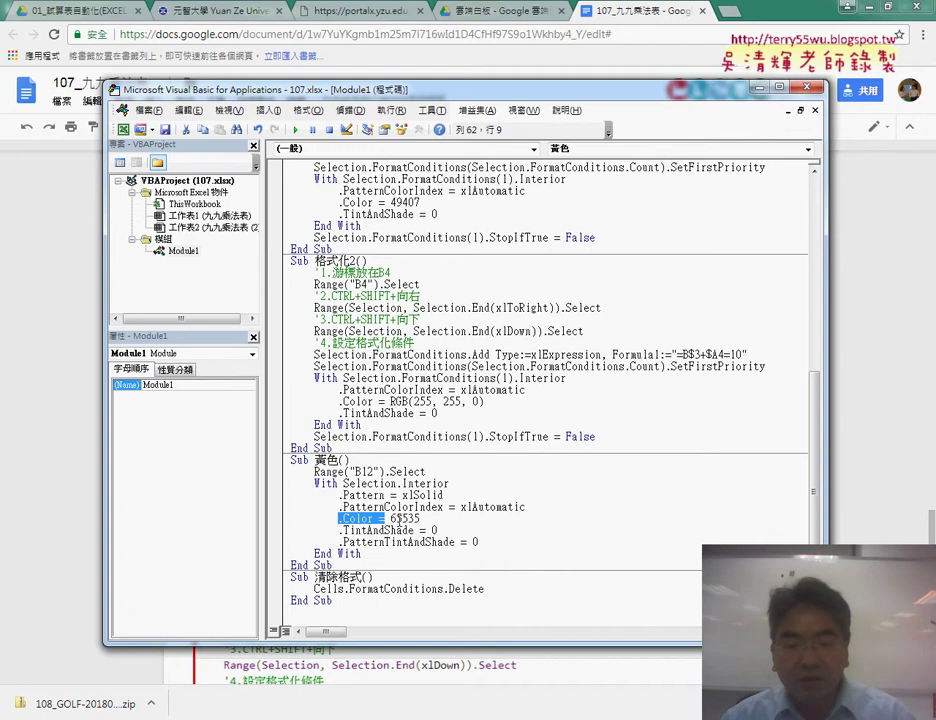
pyautogui.doubleClick(404, 518)
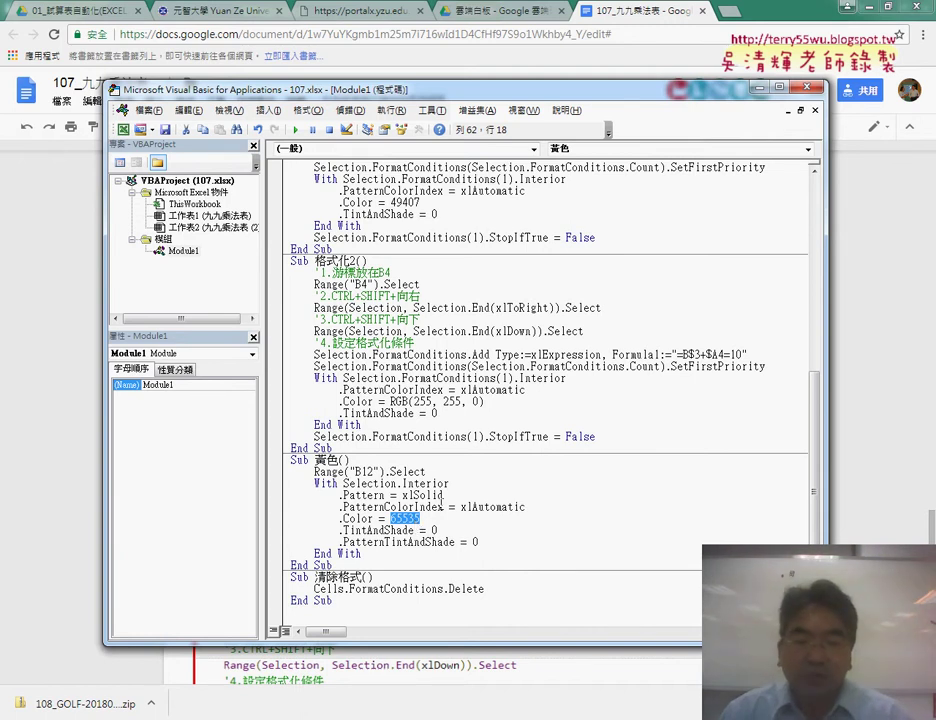
pyautogui.scroll(2, 445, 418)
pyautogui.scroll(2, 440, 365)
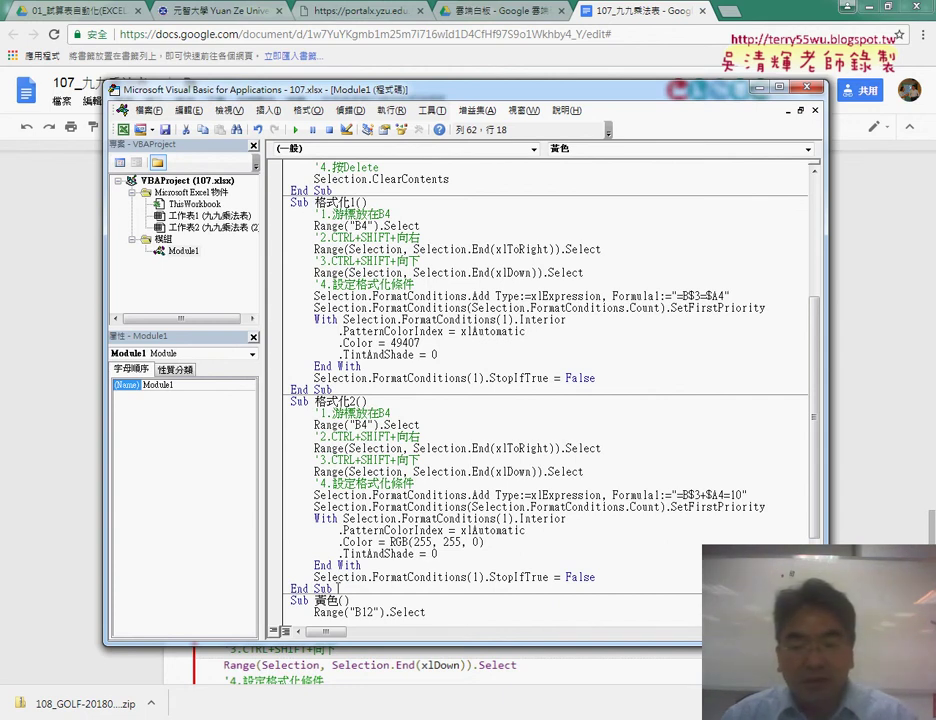
# Delete the old 格式化2 procedure and paste a copy of 格式化1 below it.
pyautogui.moveTo(338, 589); pyautogui.dragTo(276, 408)
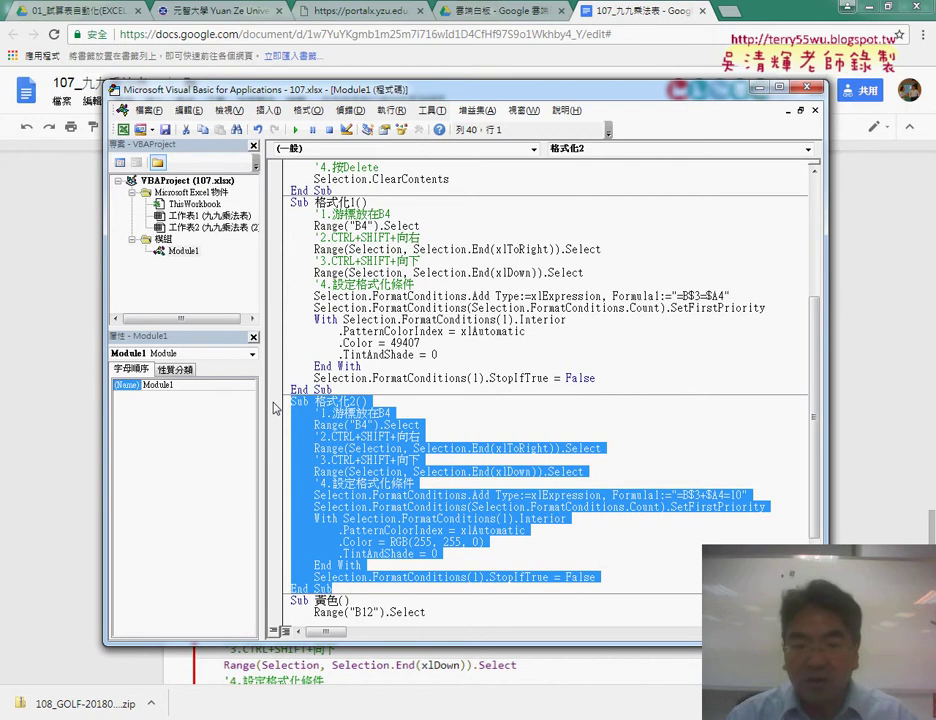
pyautogui.press('Delete')
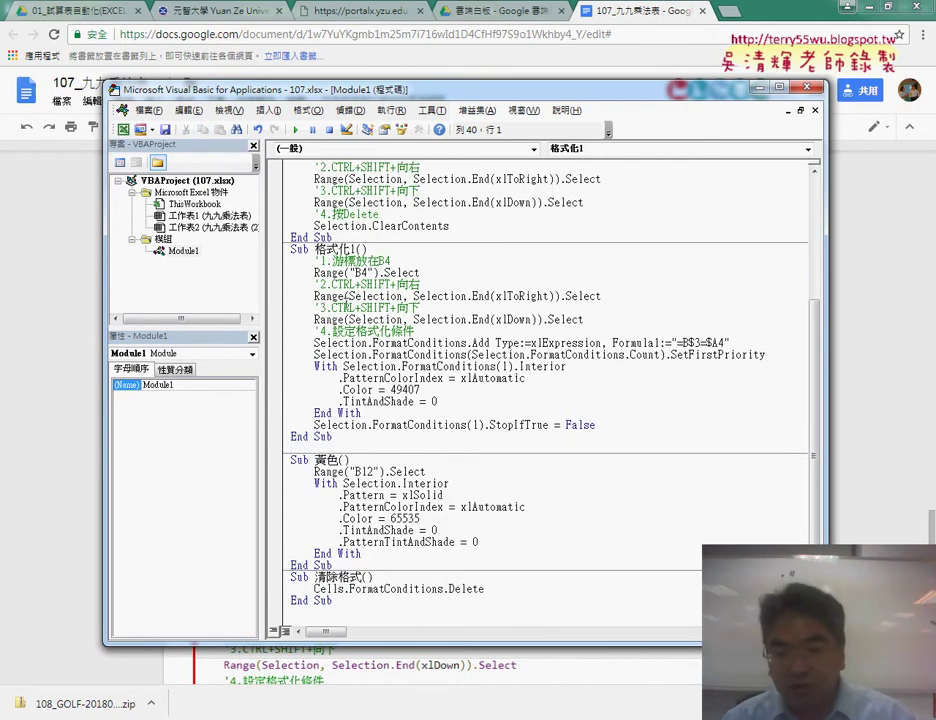
pyautogui.moveTo(335, 437); pyautogui.dragTo(281, 252)
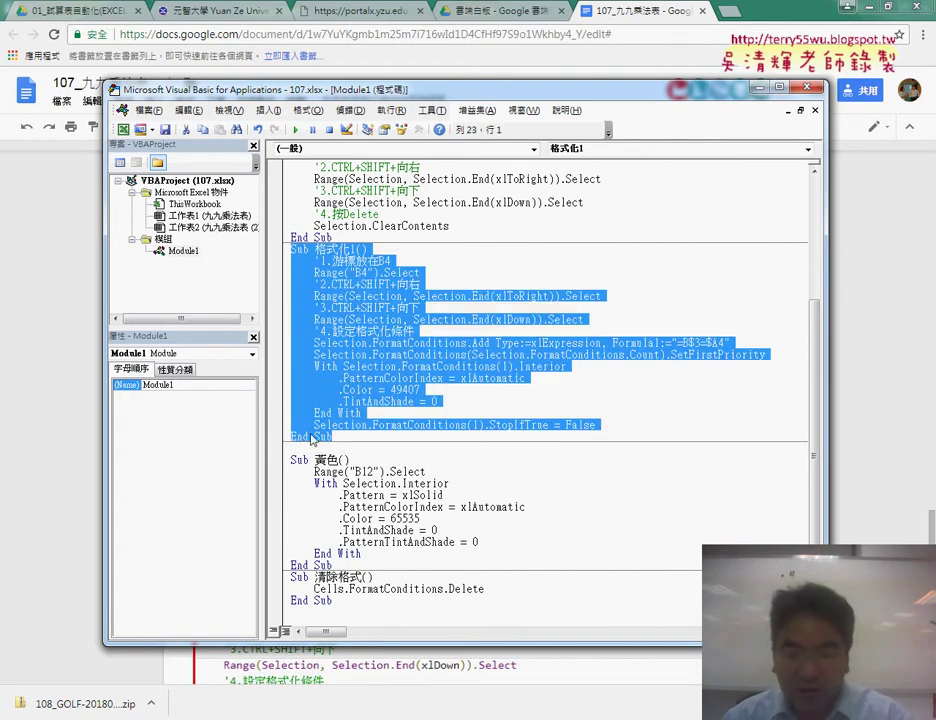
pyautogui.hotkey('ctrl', 'c')
pyautogui.click(414, 448)
pyautogui.hotkey('ctrl', 'v')
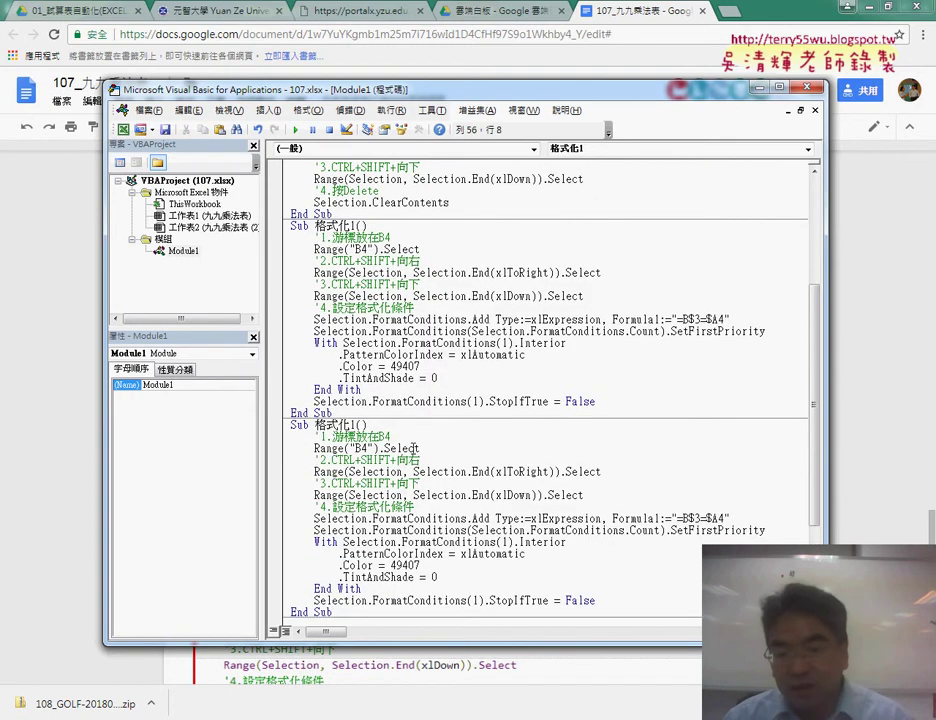
# Change the copy's condition to =B$3+$A4=10, rename it 格式化2, and return to Excel.
pyautogui.scroll(-2, 414, 448)
pyautogui.click(694, 448)
pyautogui.write('+')
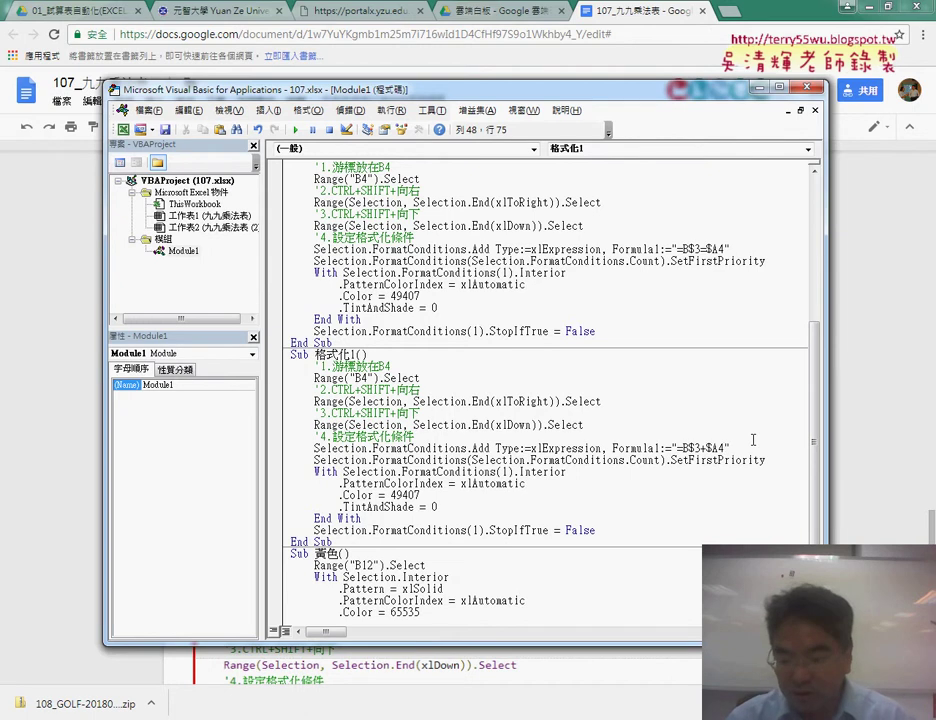
pyautogui.write('=1')
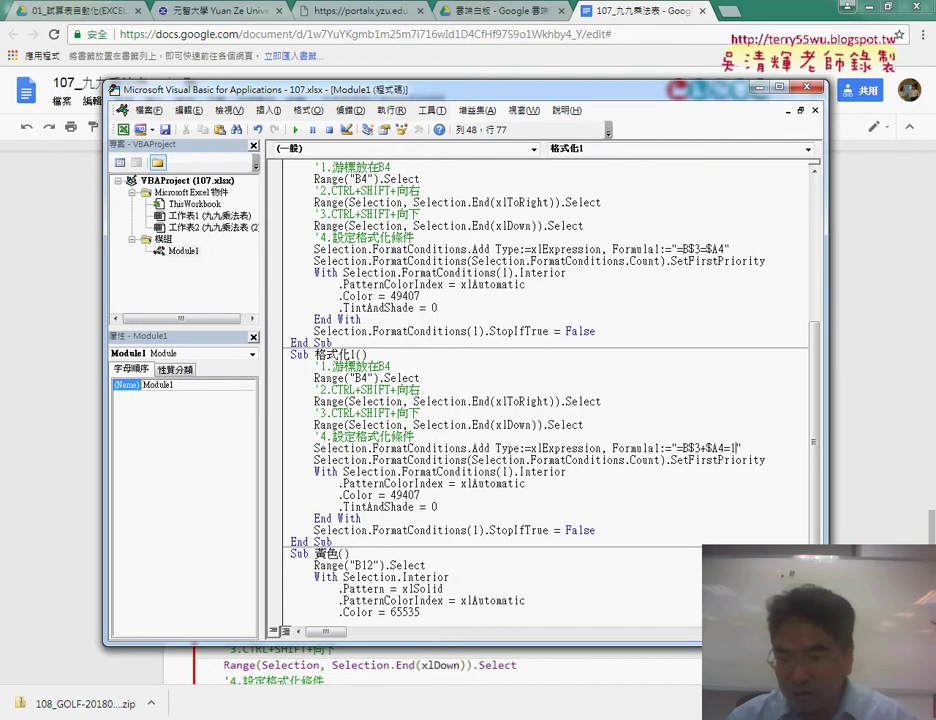
pyautogui.write('0')
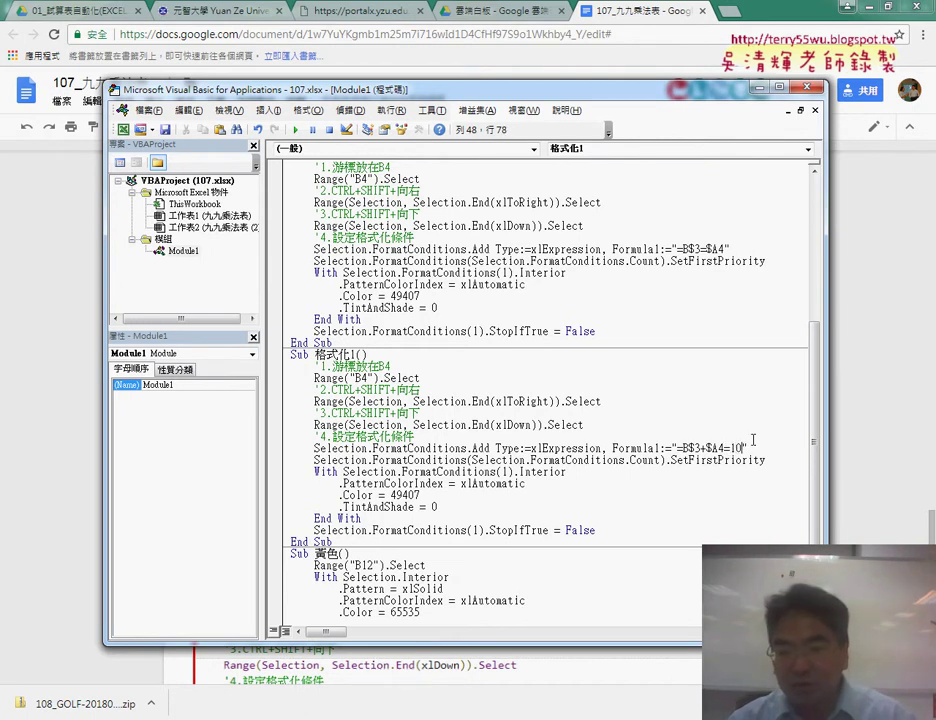
pyautogui.moveTo(742, 449); pyautogui.dragTo(685, 449)
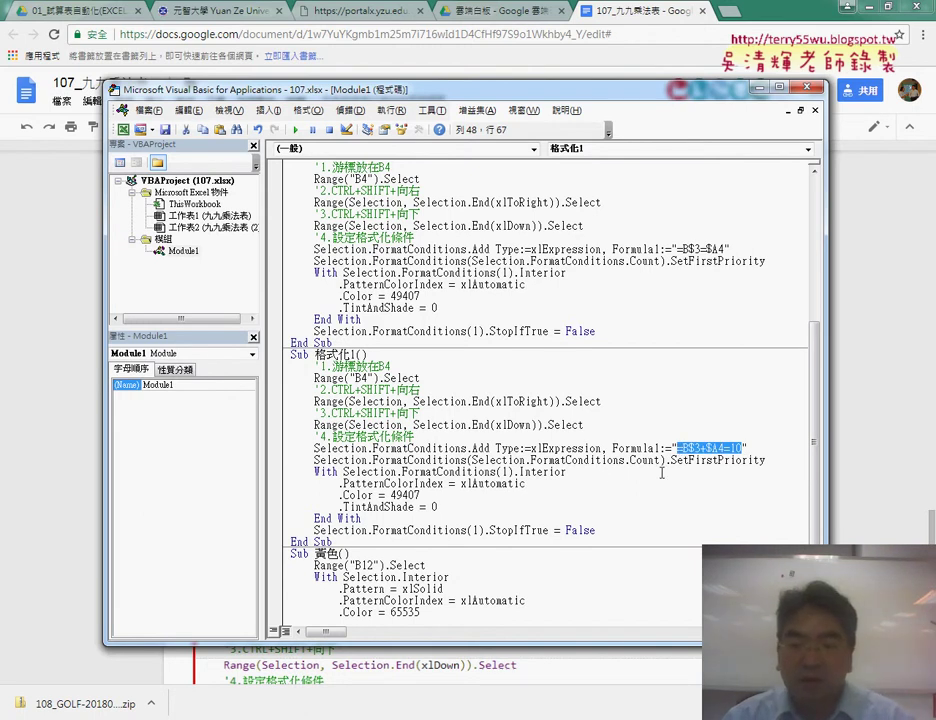
pyautogui.scroll(-1, 603, 478)
pyautogui.click(360, 320)
pyautogui.press('BackSpace')
pyautogui.write('2')
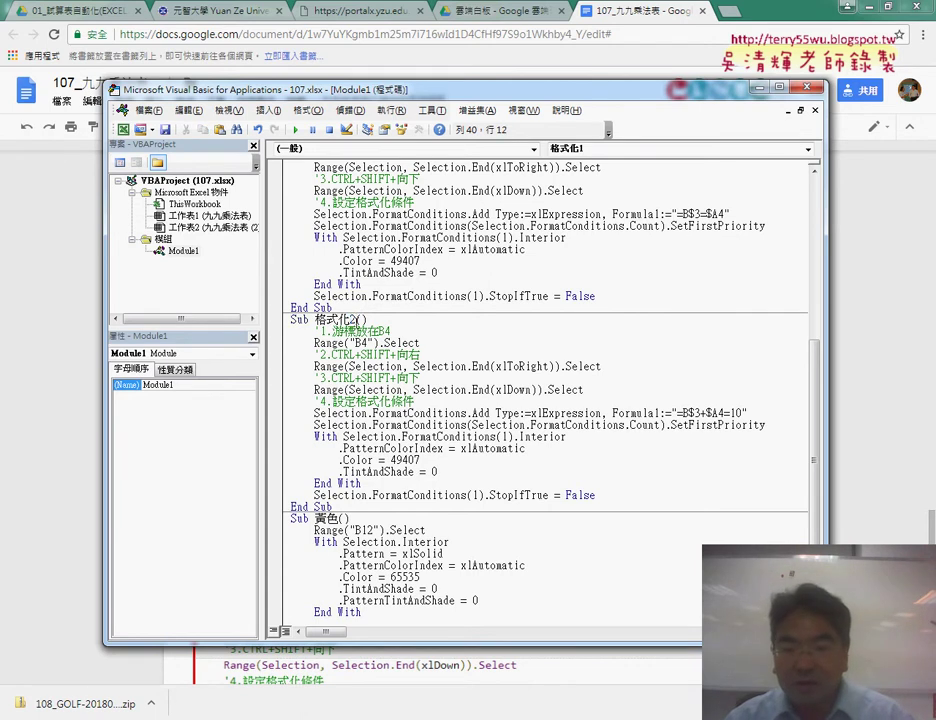
pyautogui.hotkey('shift', 'Left')
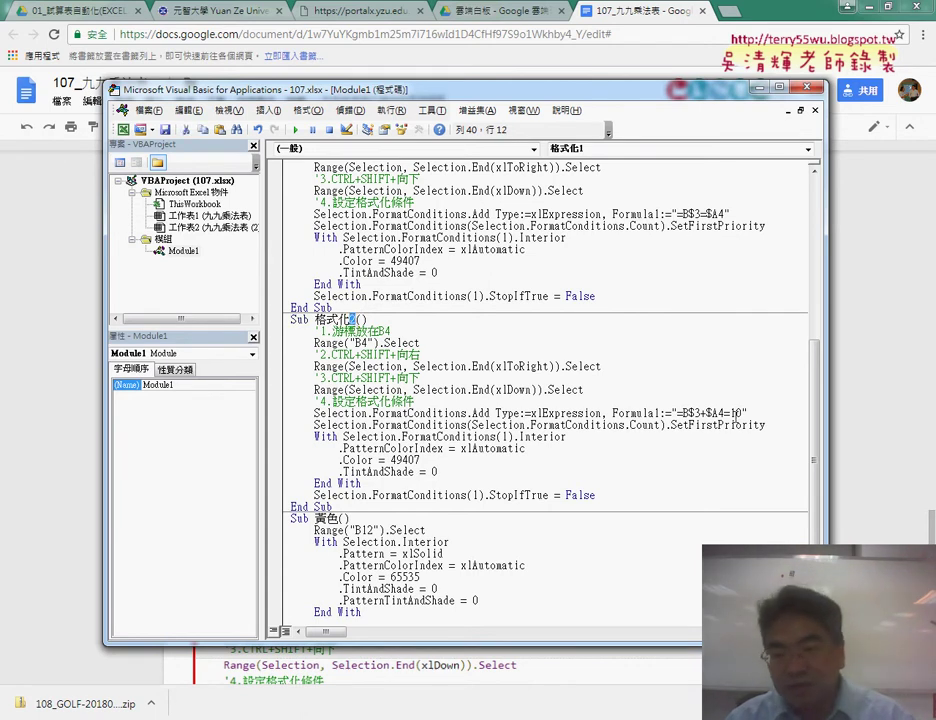
pyautogui.scroll(-2, 645, 427)
pyautogui.moveTo(421, 401); pyautogui.dragTo(414, 401)
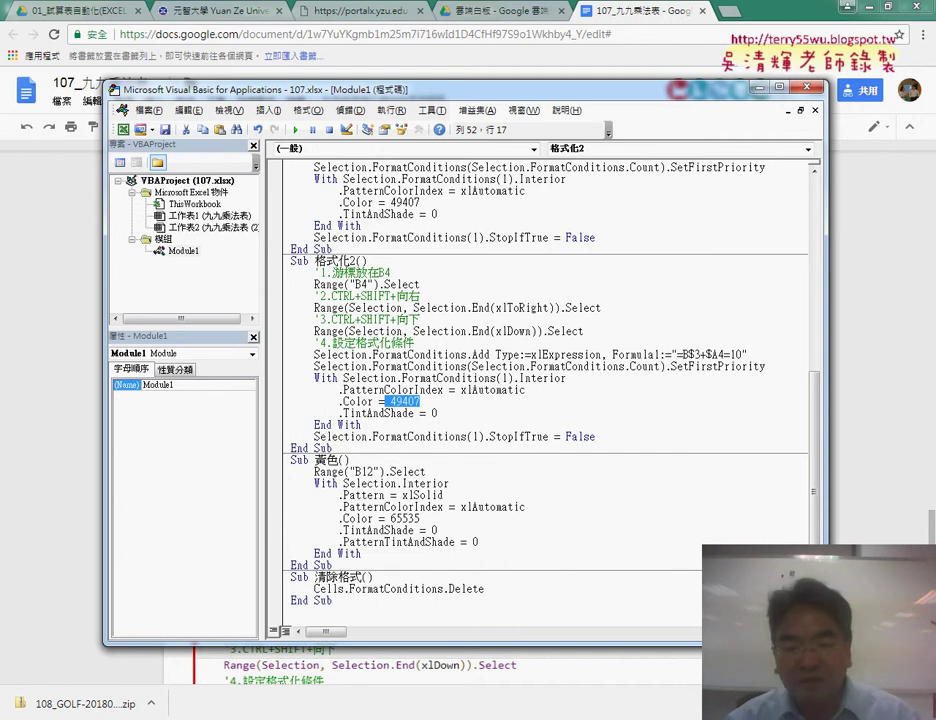
pyautogui.click(229, 632)
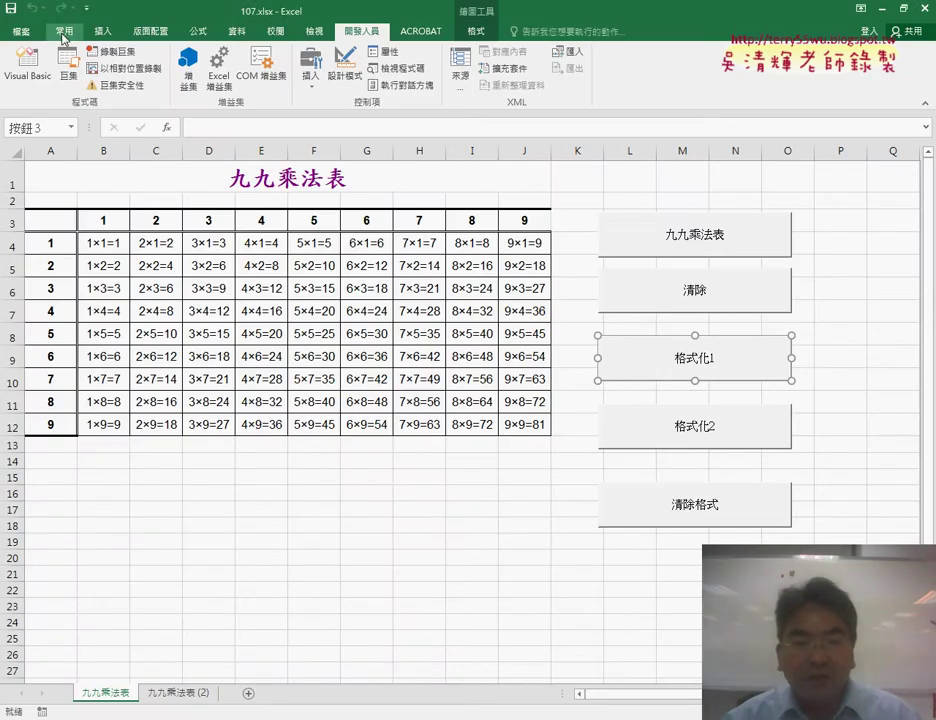
# Look up yellow's RGB values in the Fill Color More Colors dialog without applying it.
pyautogui.click(63, 31)
pyautogui.click(180, 80)
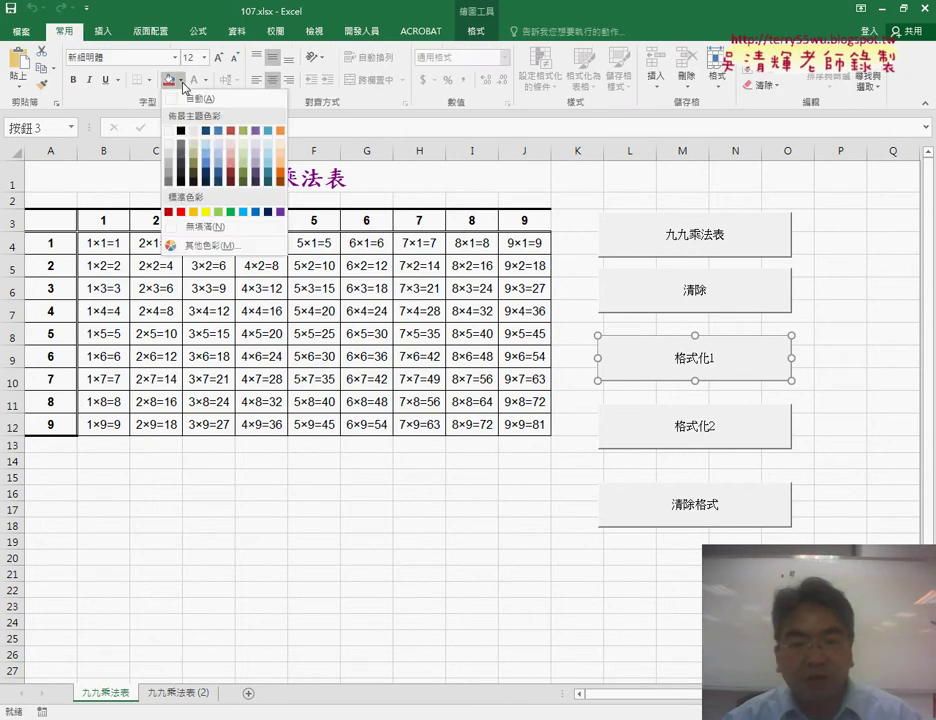
pyautogui.click(212, 245)
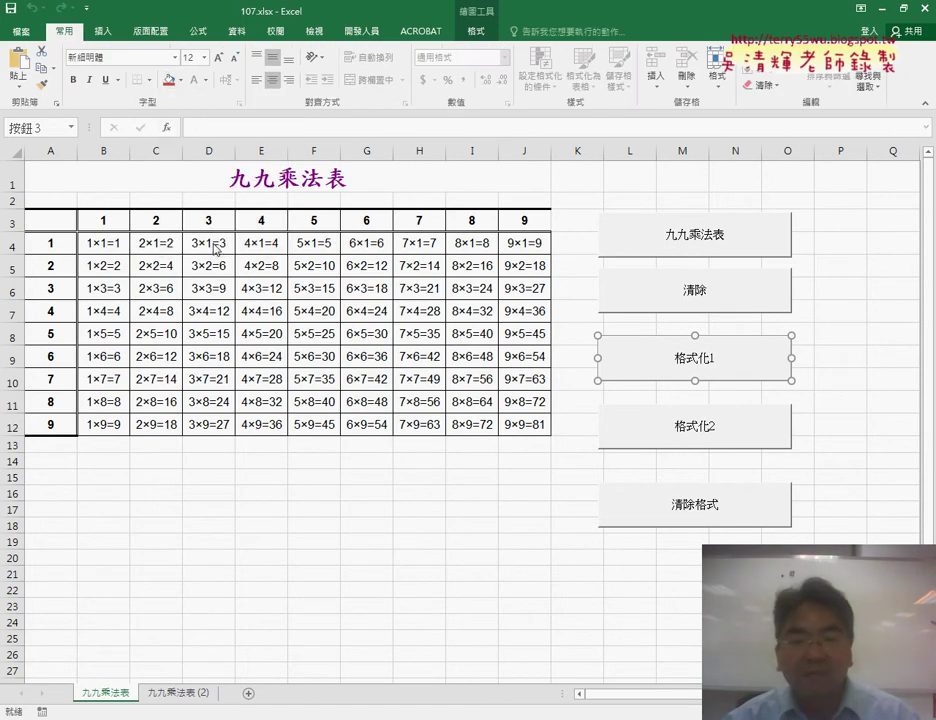
pyautogui.click(584, 227)
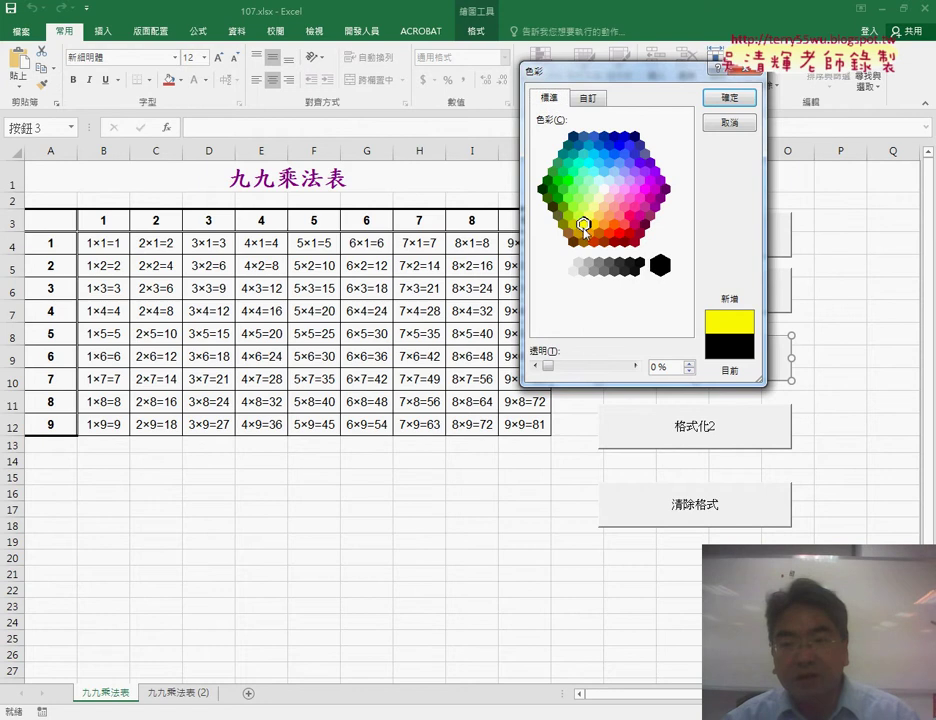
pyautogui.click(587, 100)
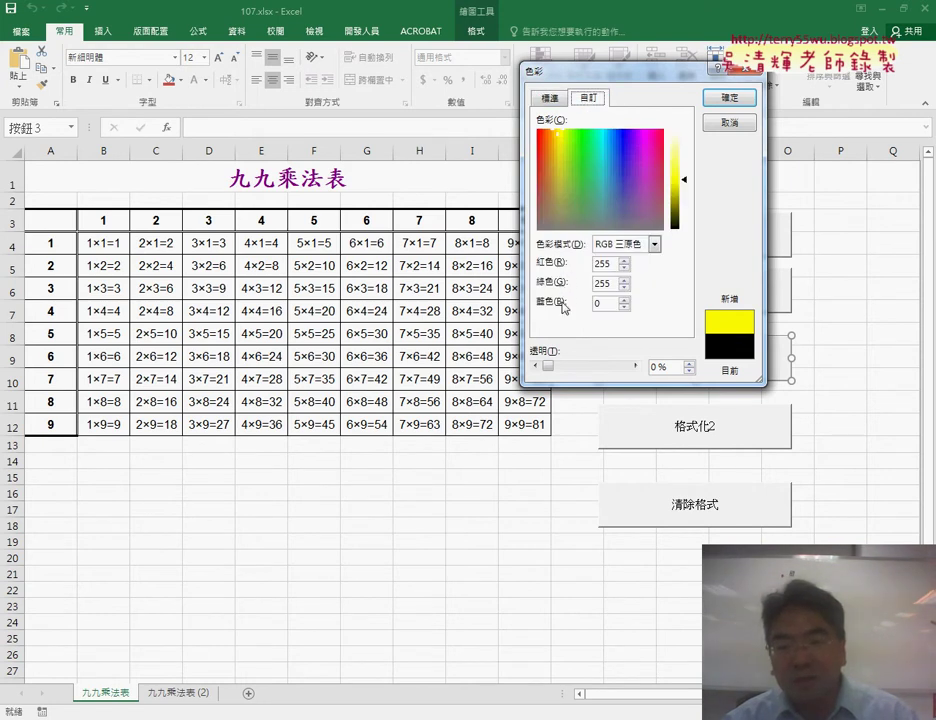
pyautogui.moveTo(604, 268); pyautogui.dragTo(584, 264)
pyautogui.press('Tab')
pyautogui.press('Tab')
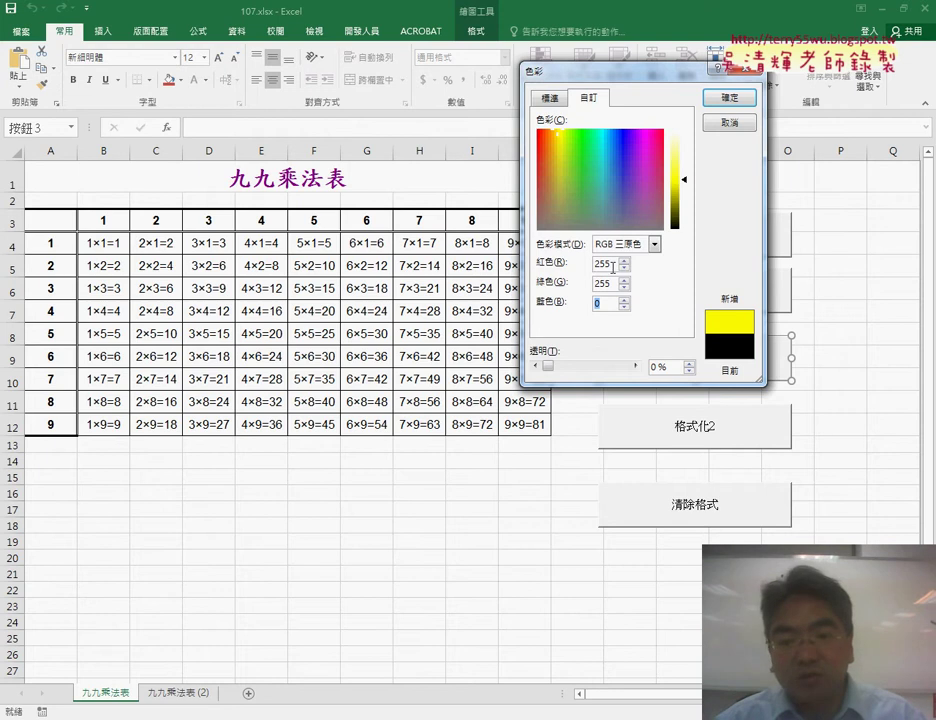
pyautogui.click(729, 124)
pyautogui.click(729, 128)
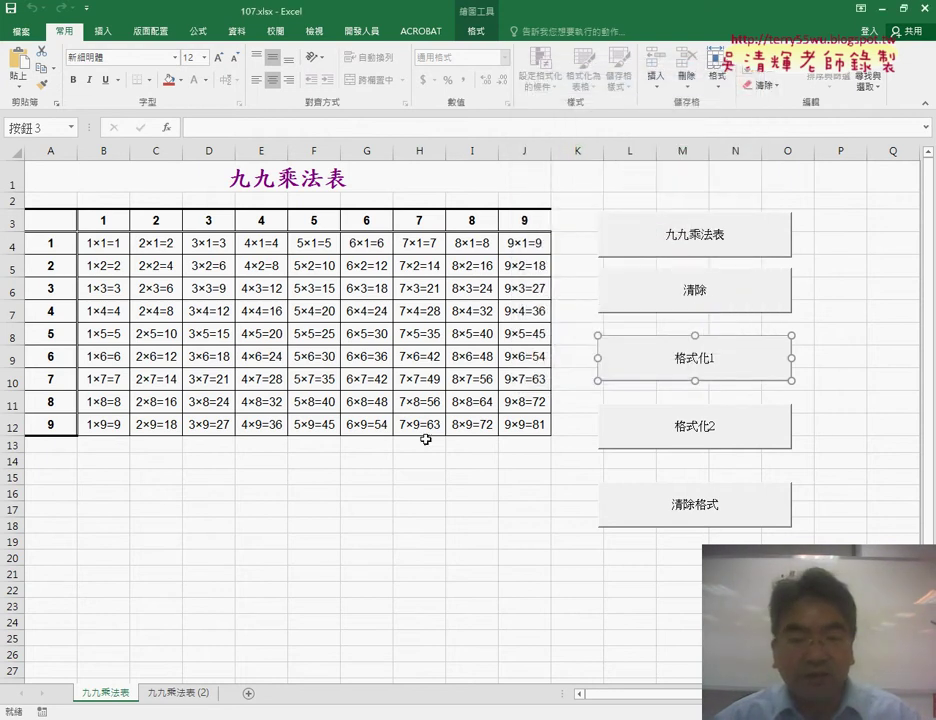
# Check a light green's RGB values (153, 255, 51), cancel, and return to the VBA editor.
pyautogui.click(180, 80)
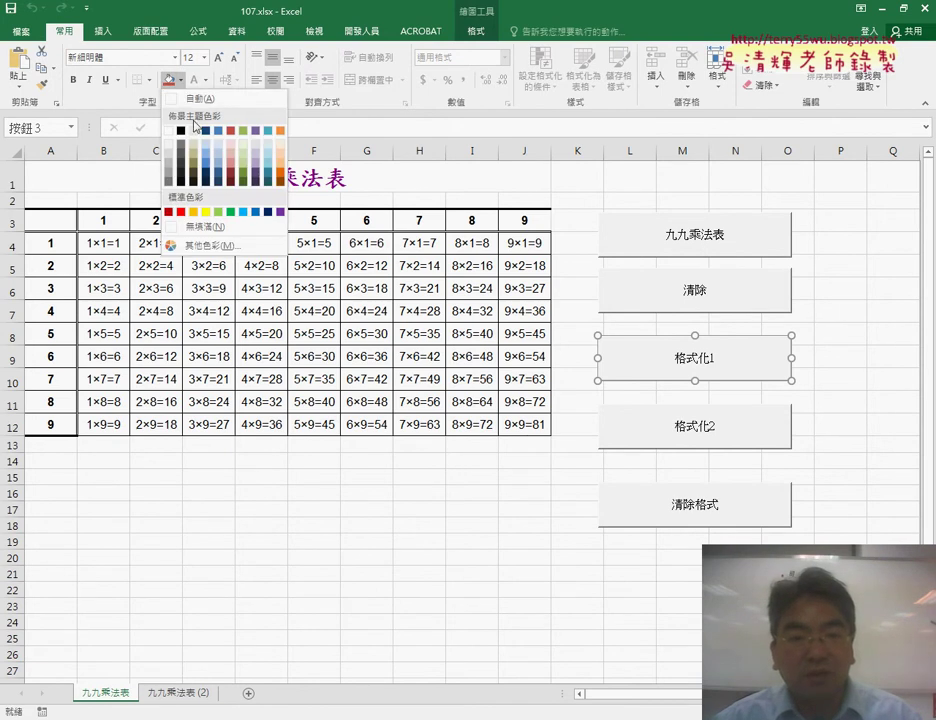
pyautogui.click(225, 246)
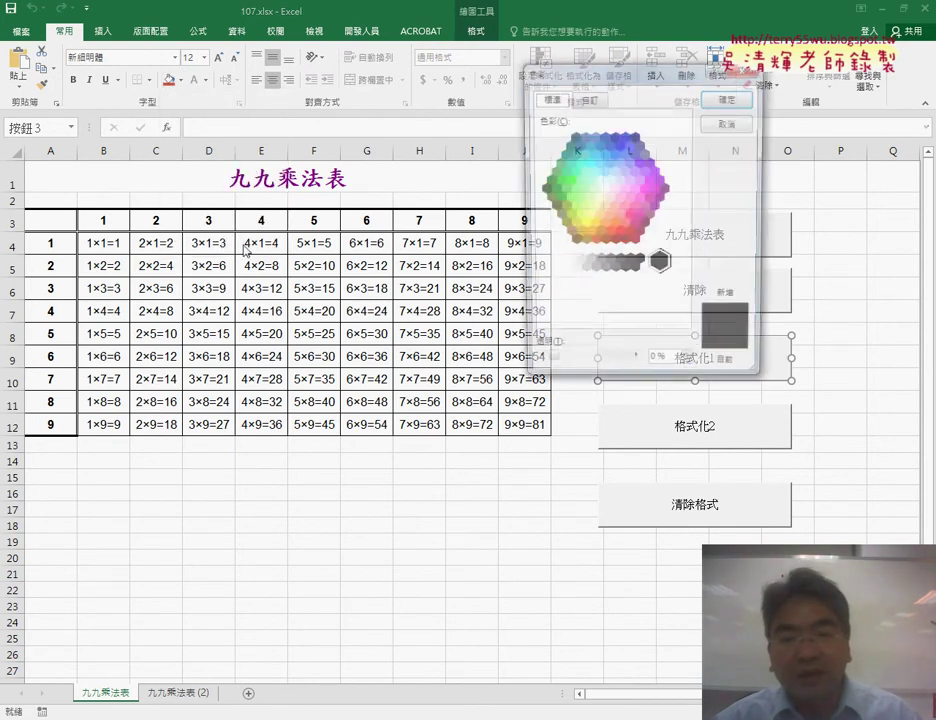
pyautogui.click(575, 207)
pyautogui.click(587, 99)
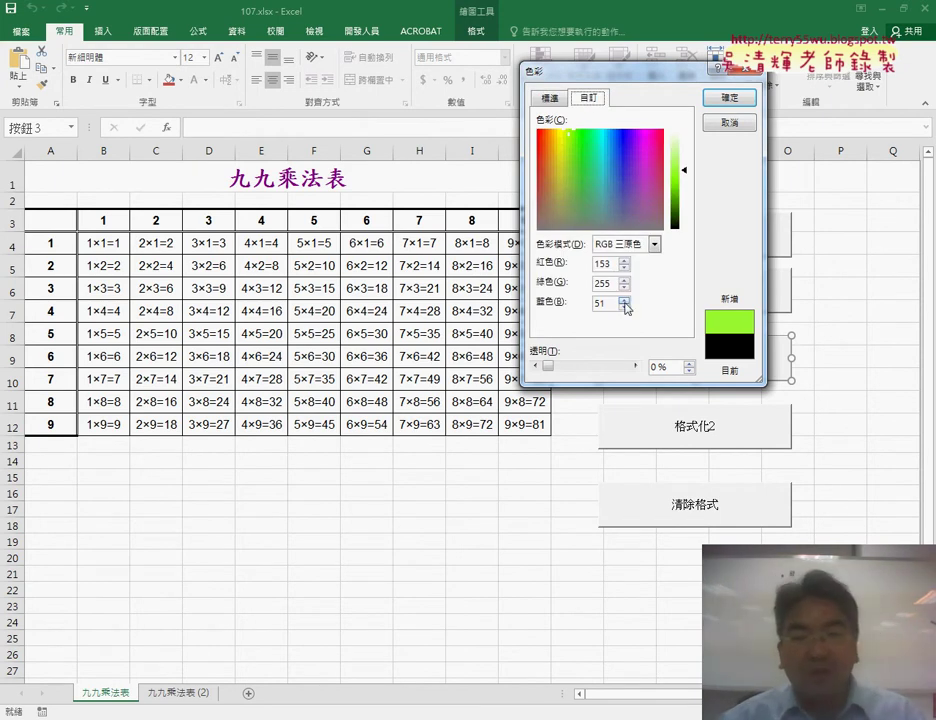
pyautogui.click(718, 124)
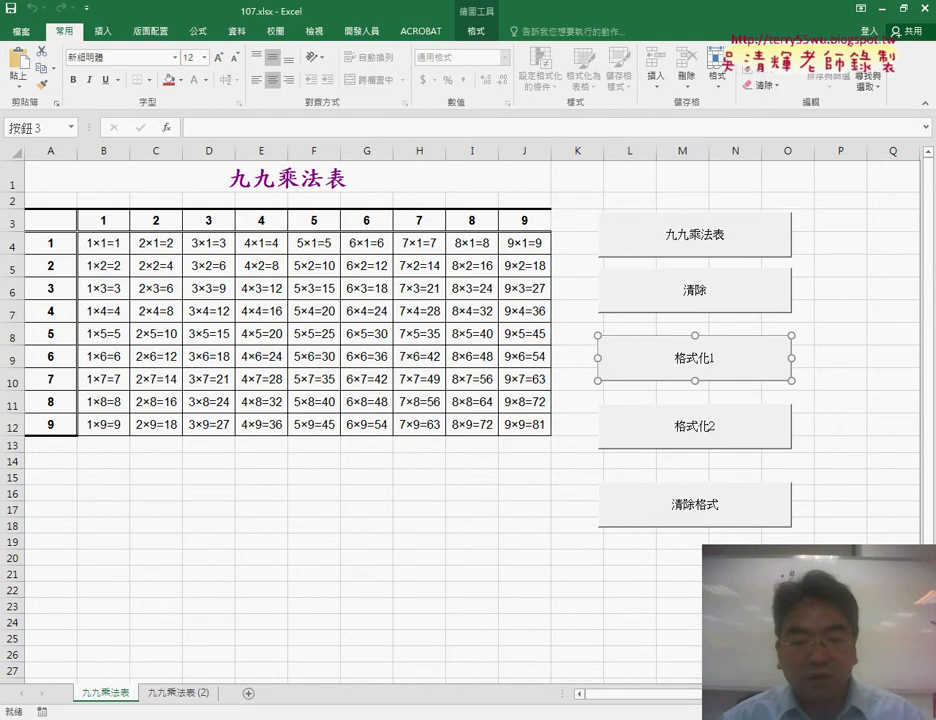
pyautogui.click(328, 626)
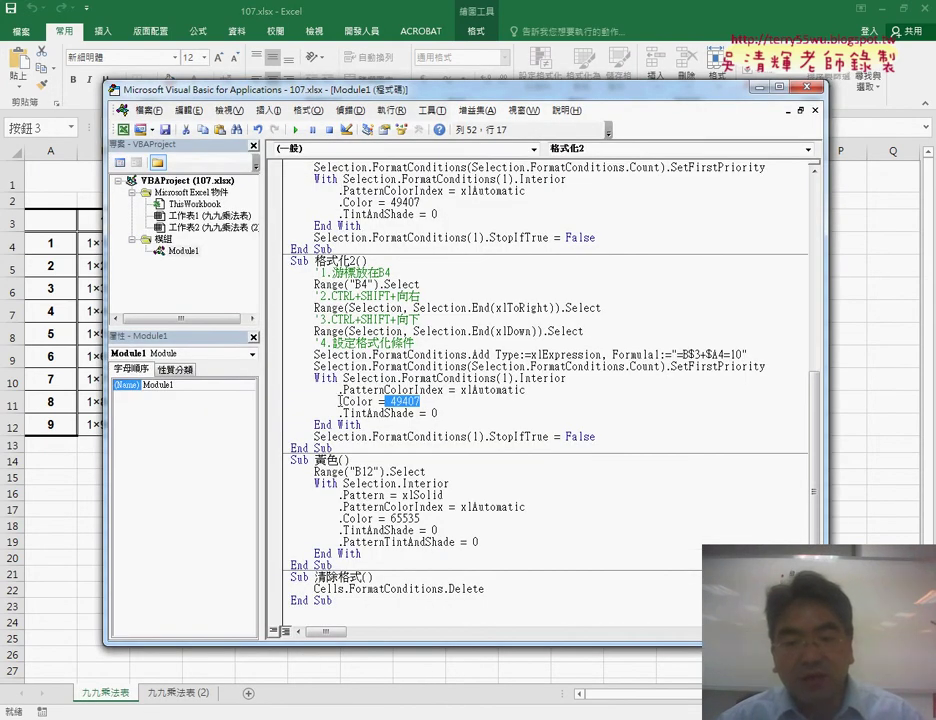
# Replace 格式化2's colour 49407 with RGB(255, 255, 0), then select 格式化1's 49407 value.
pyautogui.moveTo(339, 401); pyautogui.dragTo(375, 401)
pyautogui.click(396, 401)
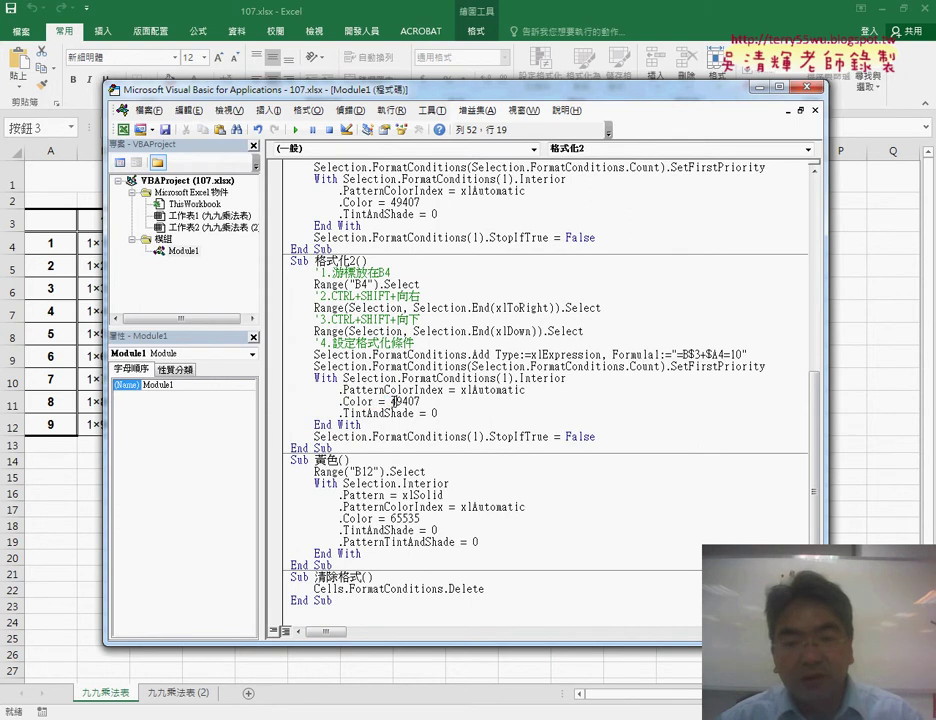
pyautogui.doubleClick(396, 401)
pyautogui.press('BackSpace')
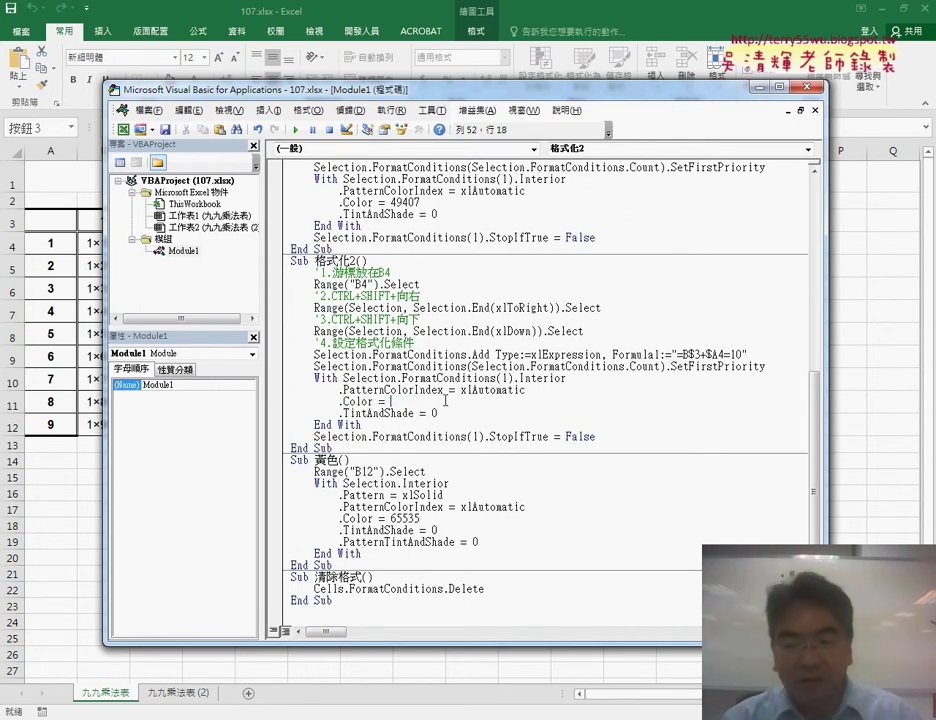
pyautogui.write('rg')
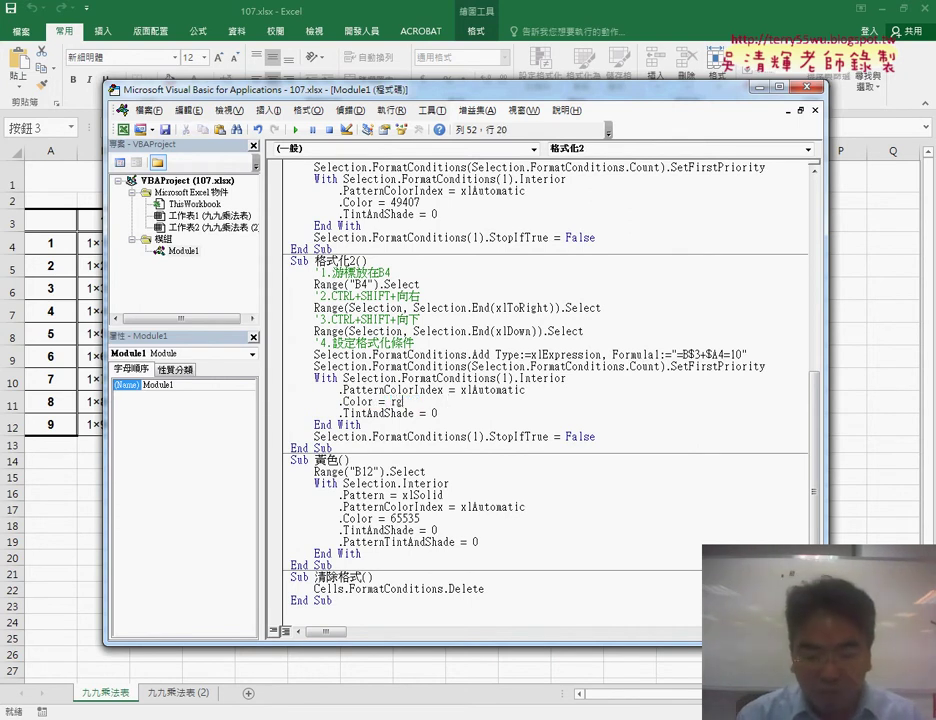
pyautogui.write('b(255')
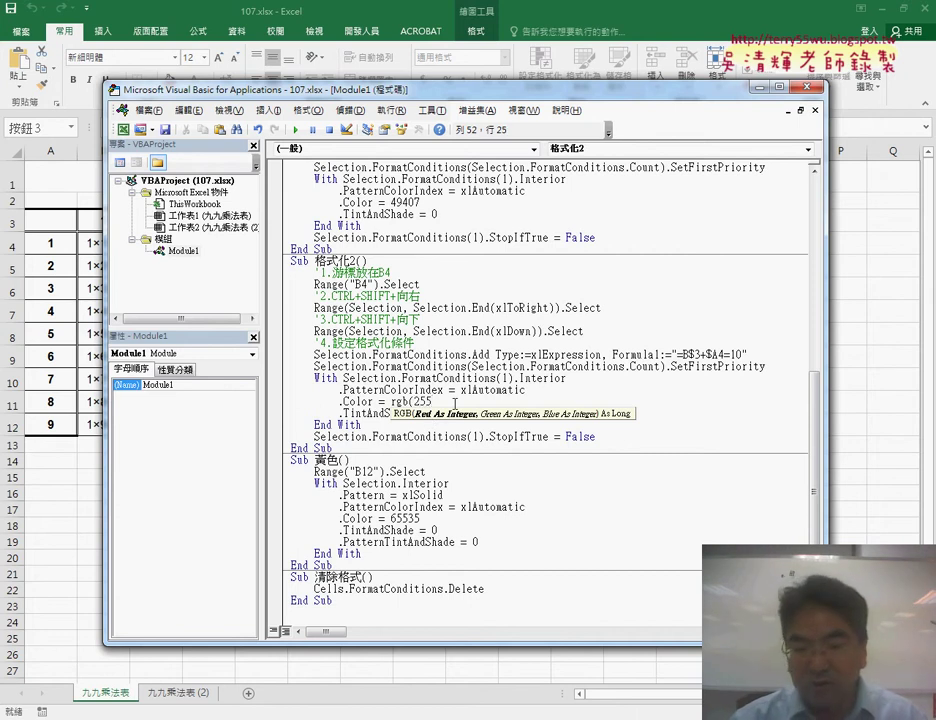
pyautogui.write(', ')
pyautogui.write('255')
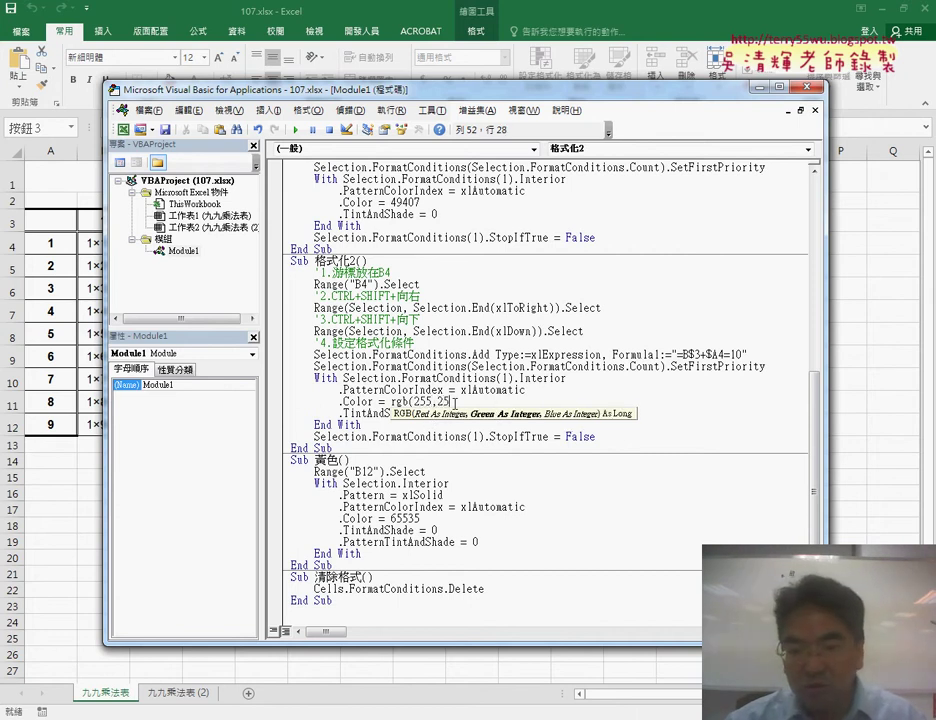
pyautogui.write(', ')
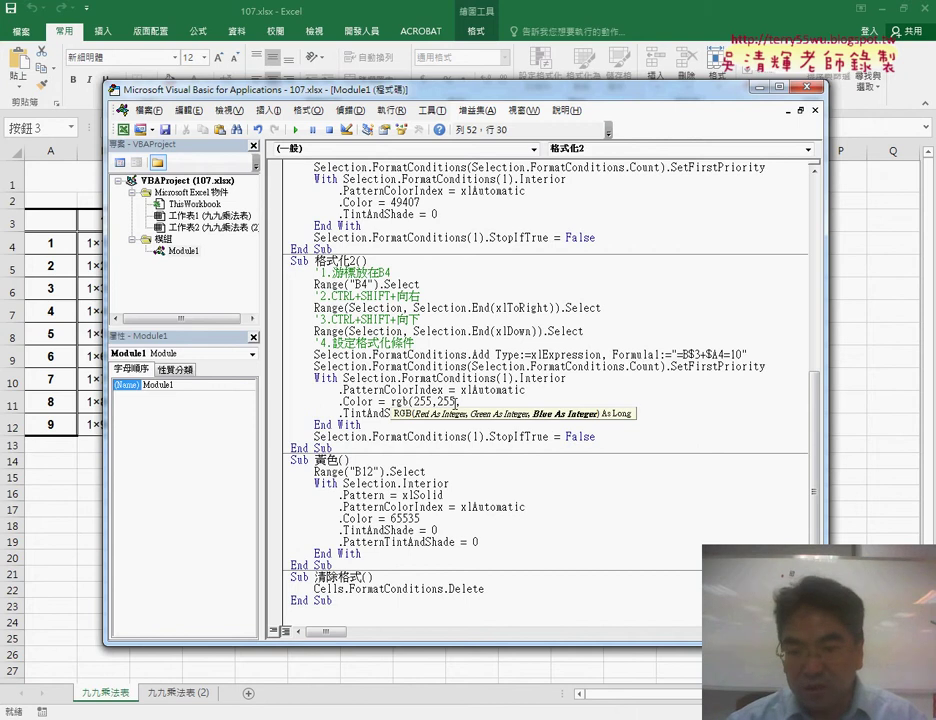
pyautogui.write('0')
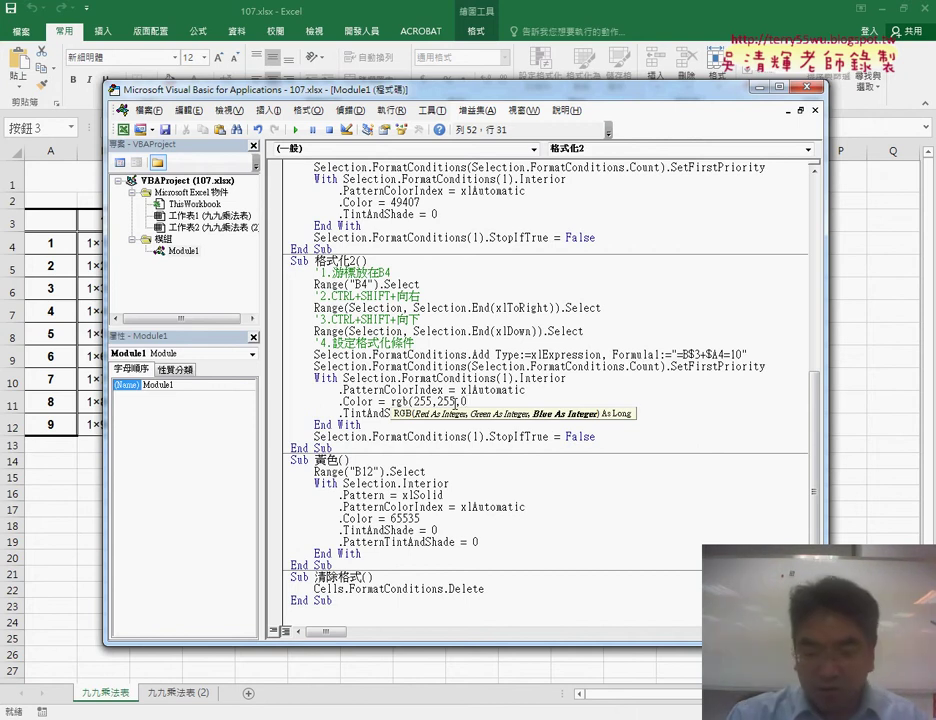
pyautogui.write(')')
pyautogui.click(484, 436)
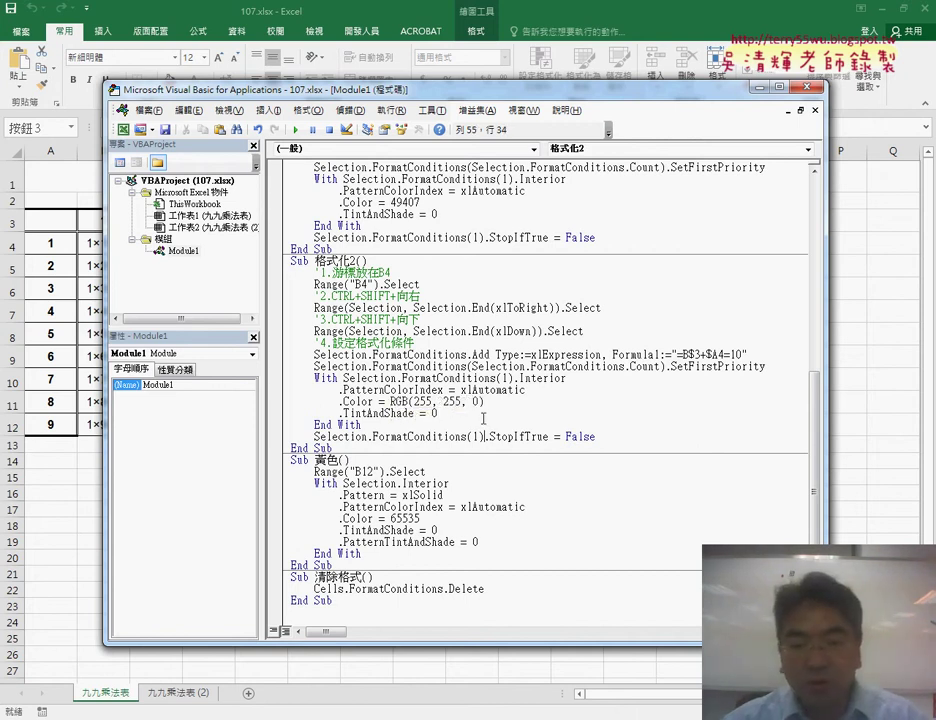
pyautogui.moveTo(484, 402); pyautogui.dragTo(397, 402)
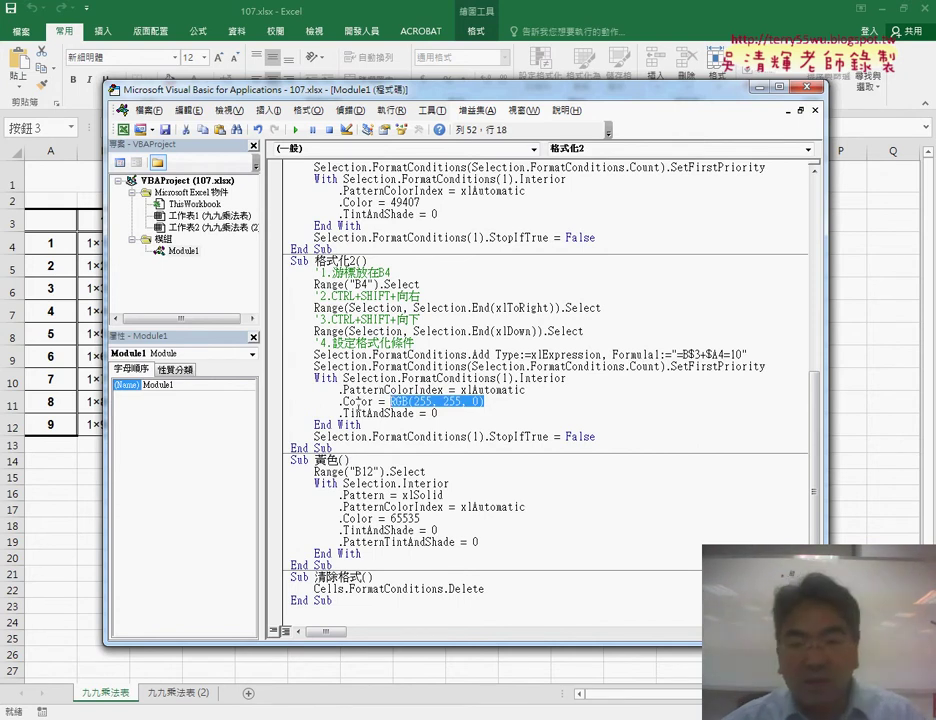
pyautogui.scroll(2, 358, 404)
pyautogui.scroll(1, 413, 343)
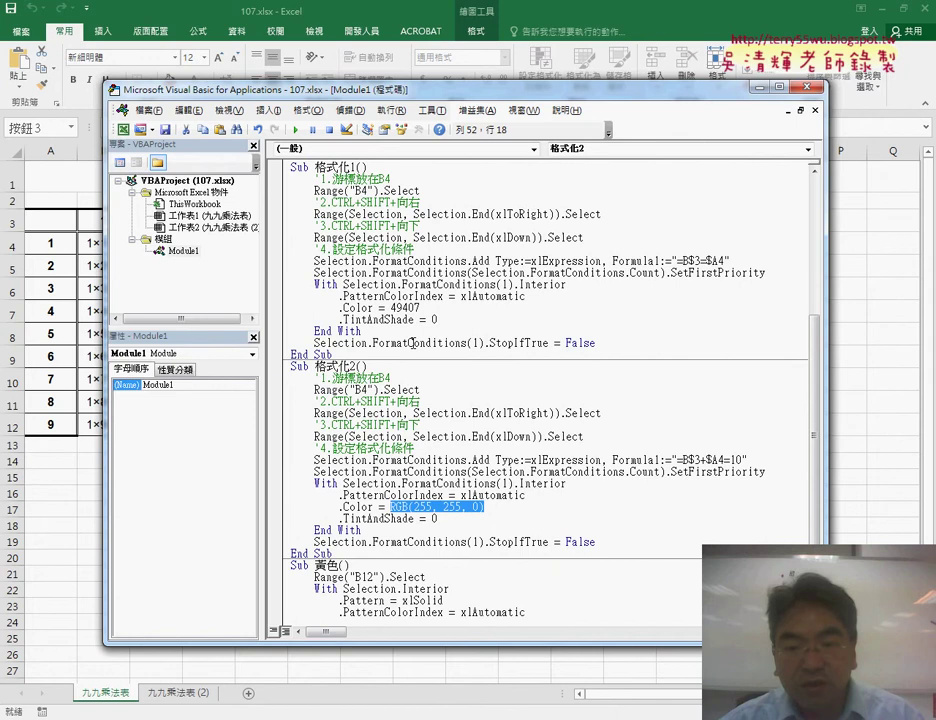
pyautogui.doubleClick(424, 308)
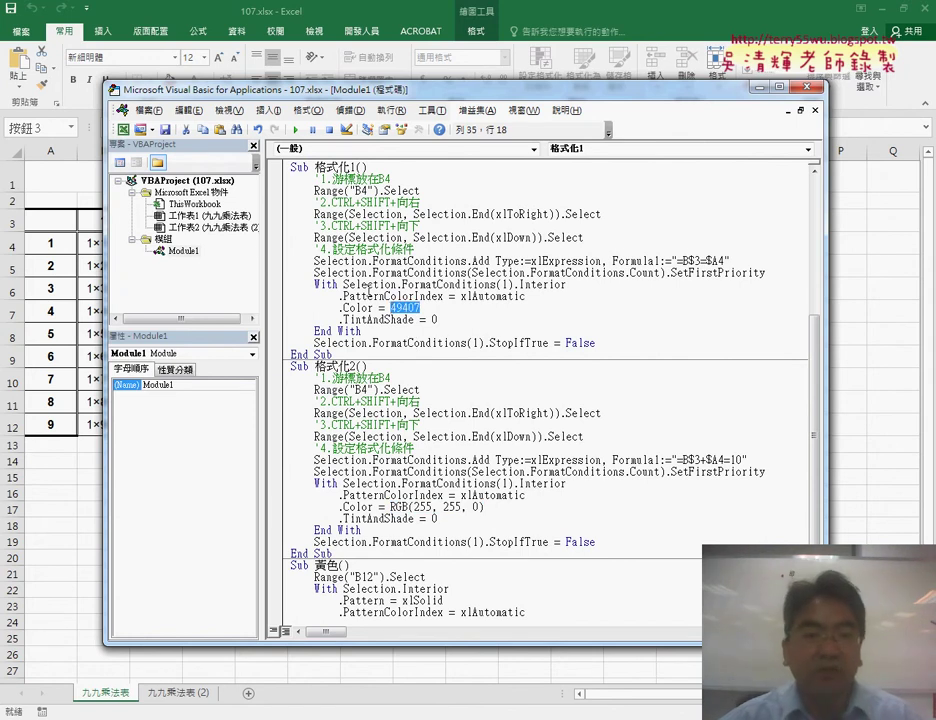
# Check orange's RGB values (255, 153, 0) in More Colors, cancel, and return to the VBA editor.
pyautogui.click(211, 17)
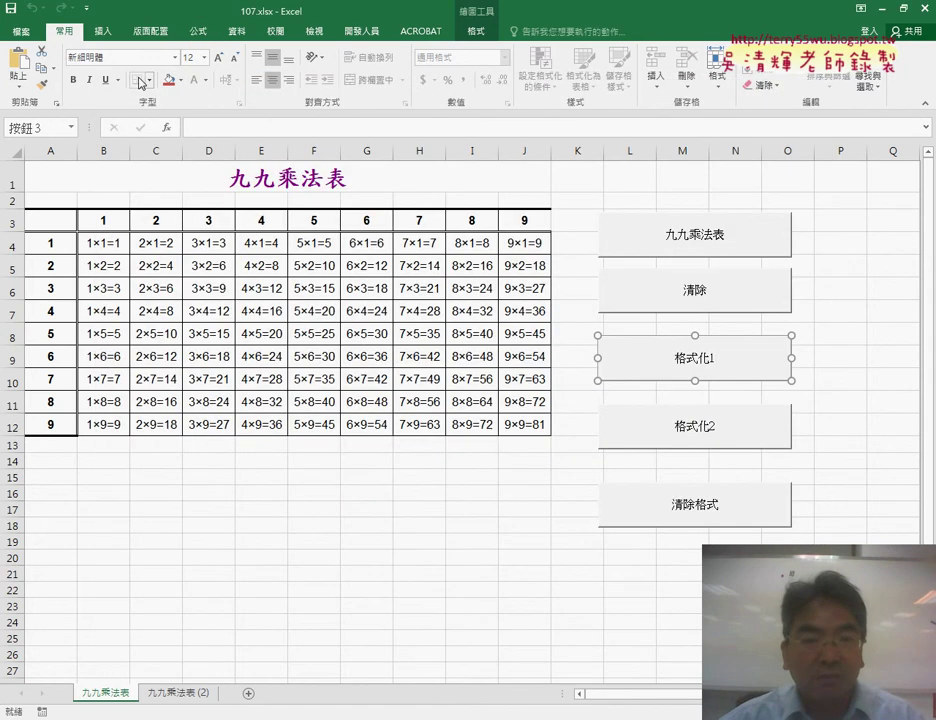
pyautogui.click(182, 80)
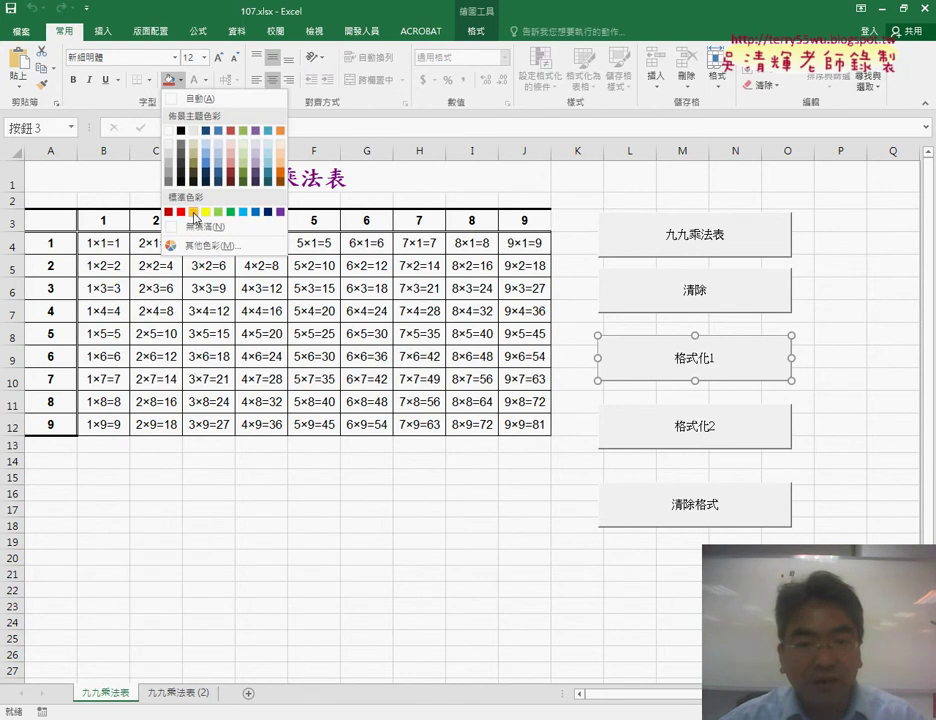
pyautogui.click(210, 245)
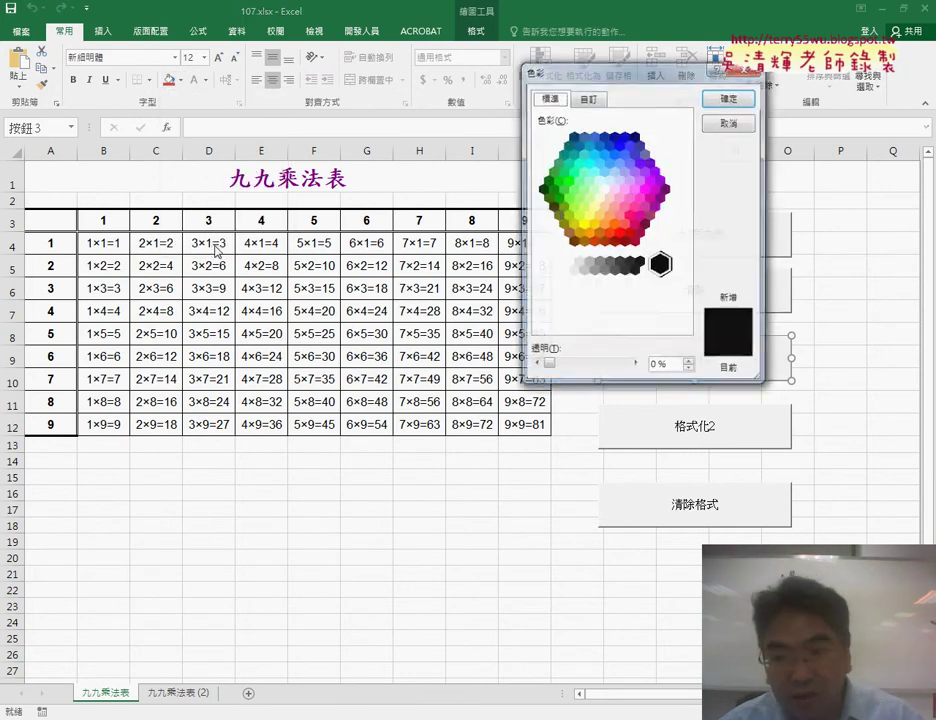
pyautogui.click(589, 236)
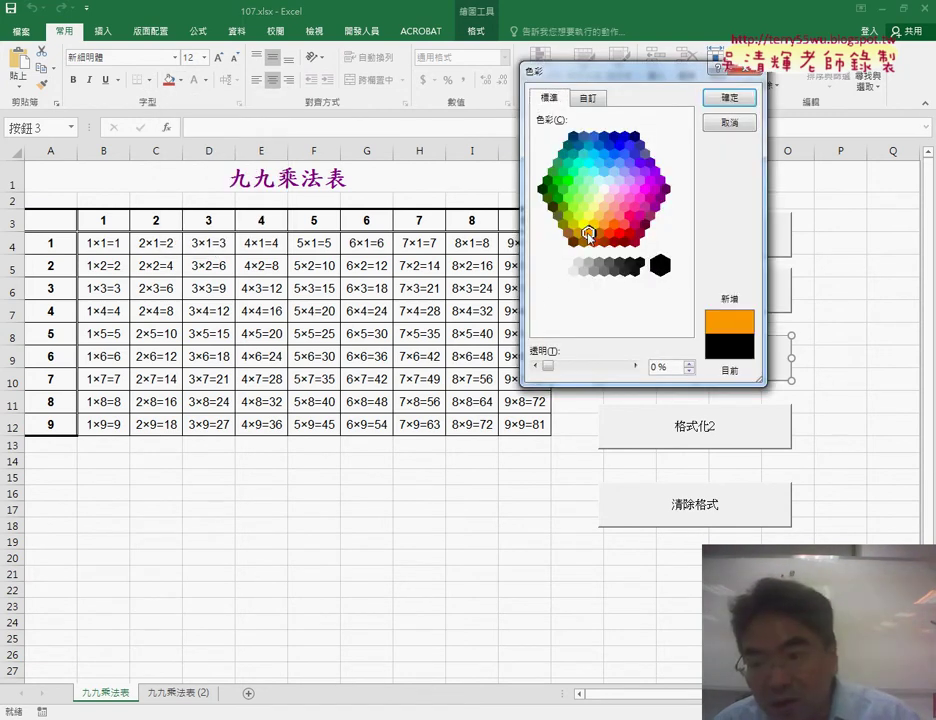
pyautogui.click(590, 98)
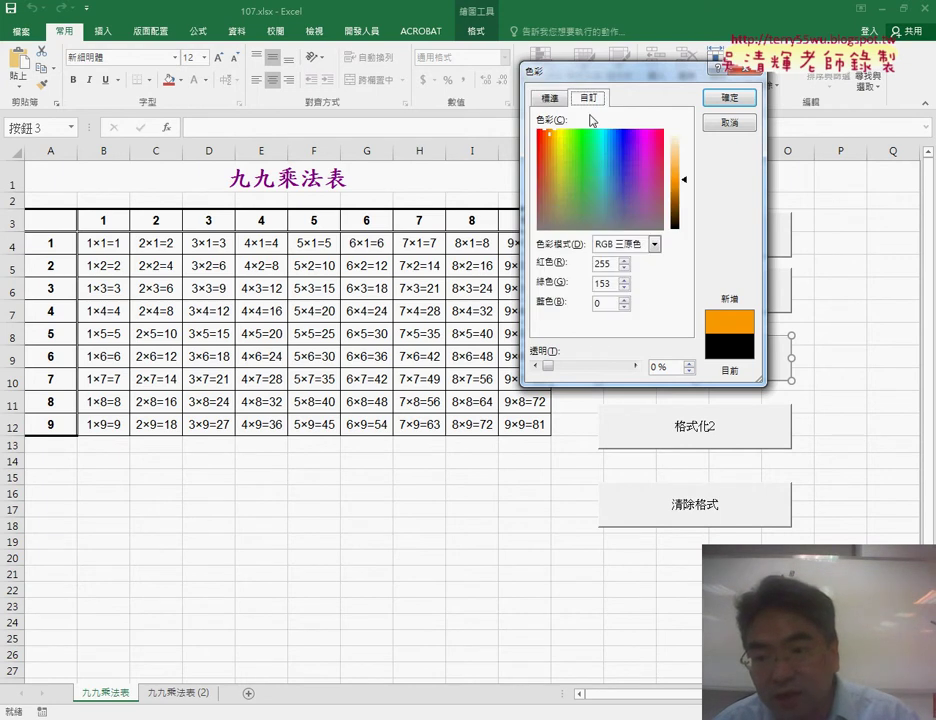
pyautogui.doubleClick(604, 264)
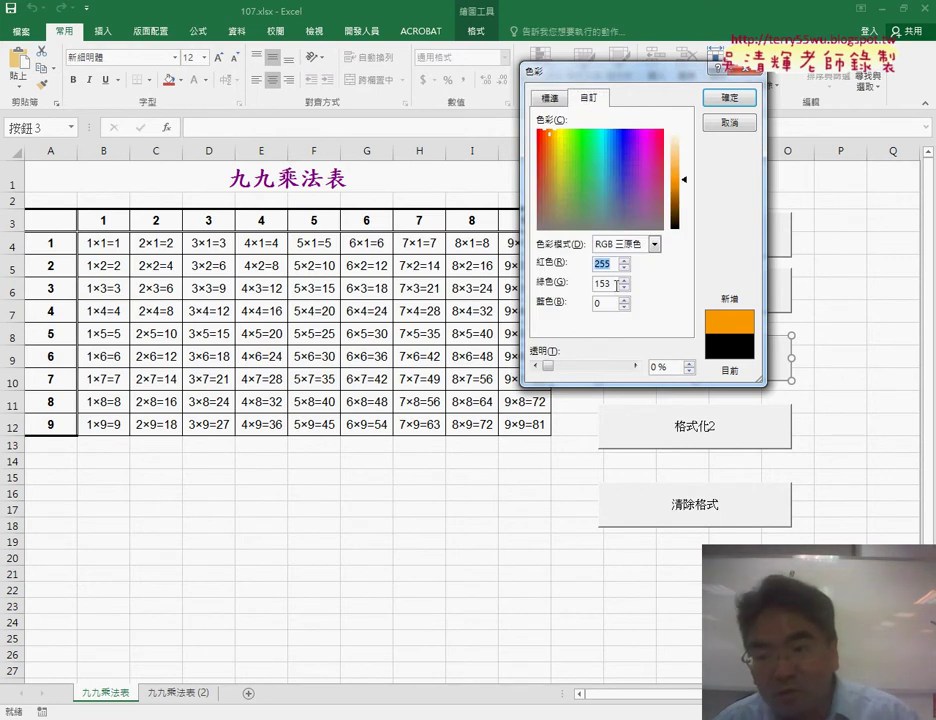
pyautogui.press('Tab')
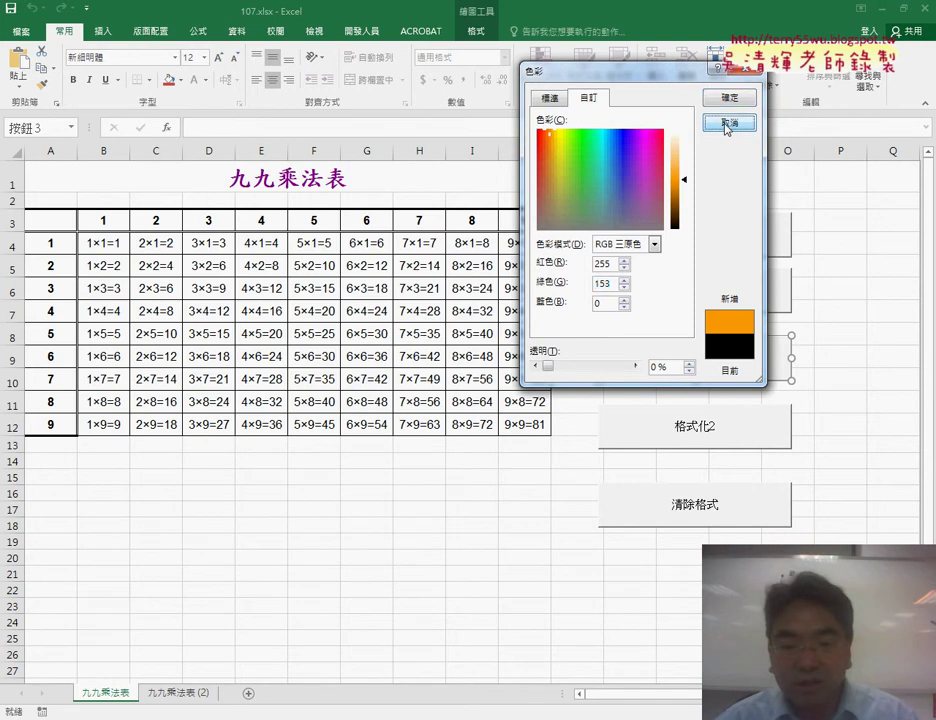
pyautogui.click(722, 121)
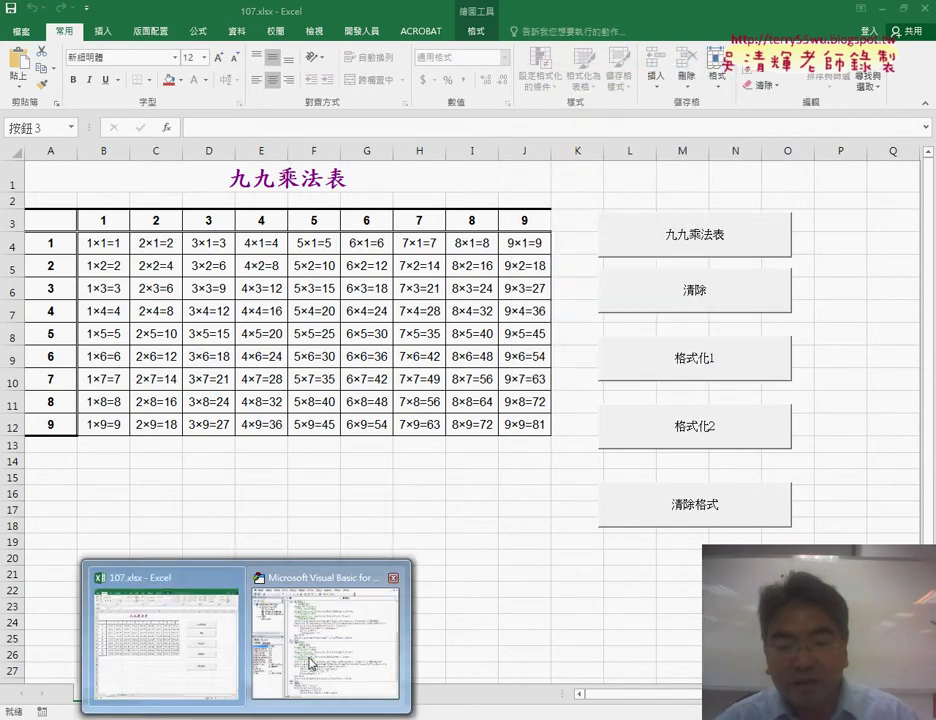
pyautogui.moveTo(267, 717)
pyautogui.click(310, 658)
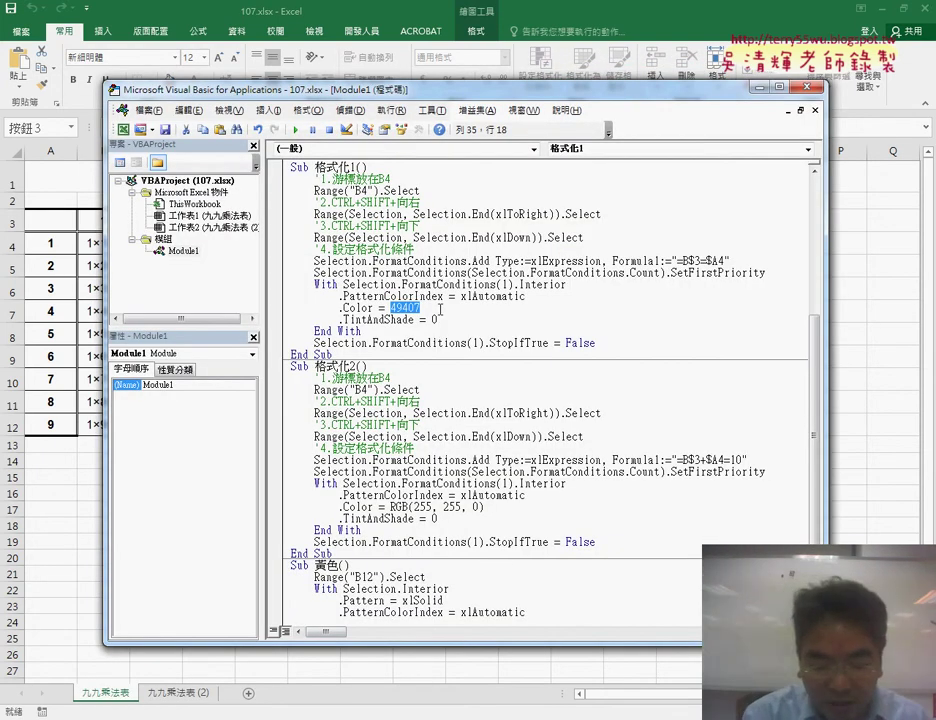
# Set 格式化1's .Color to RGB(255, 153, 0) and move the code window aside to show the sheet.
pyautogui.write('rgb')
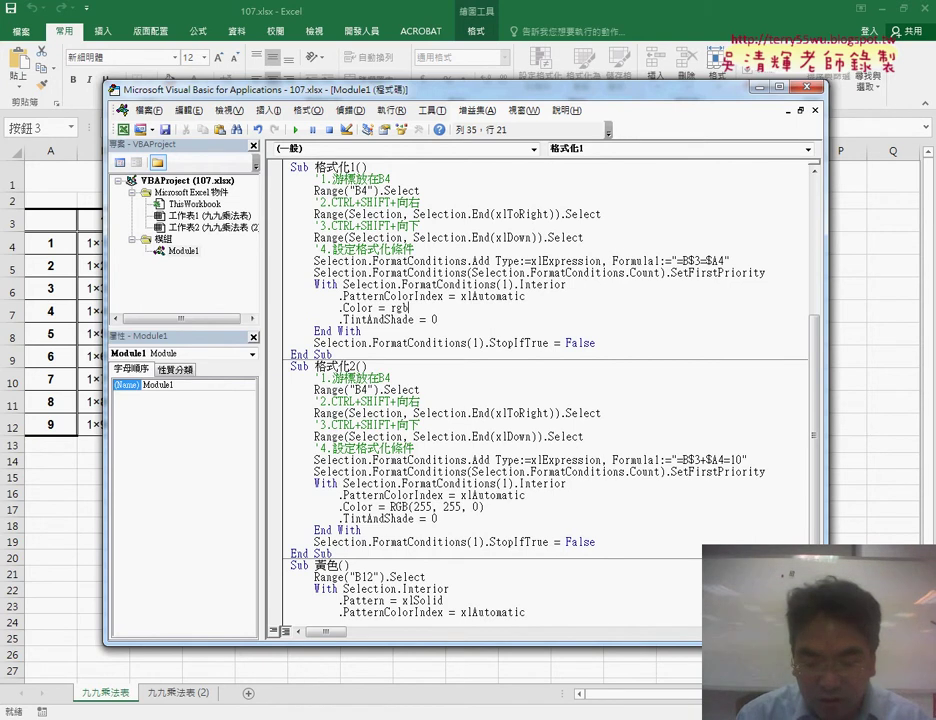
pyautogui.write('(2')
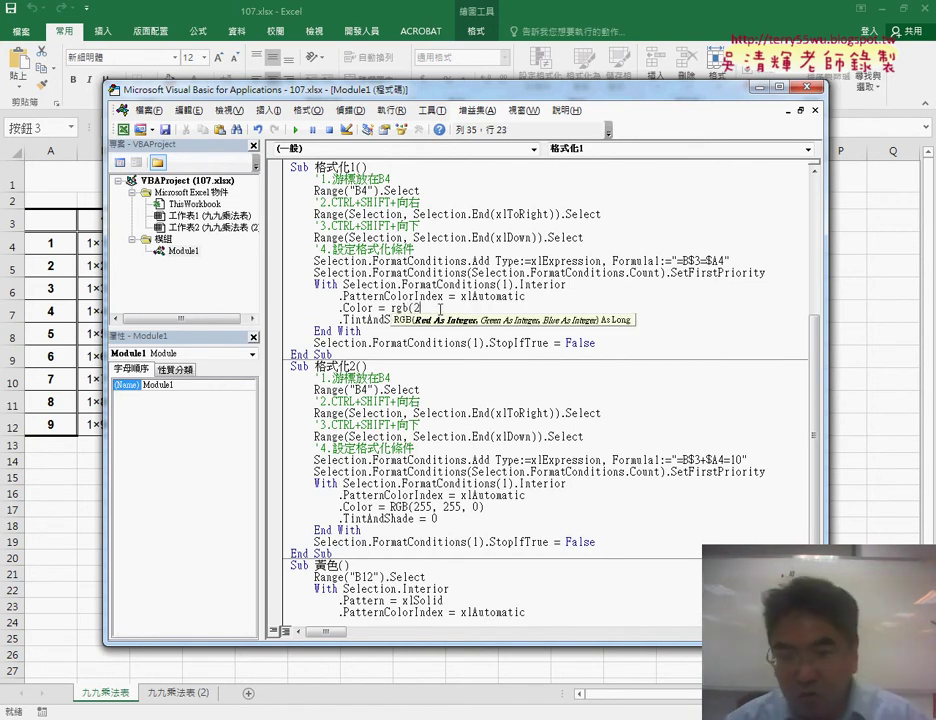
pyautogui.write('55, 2')
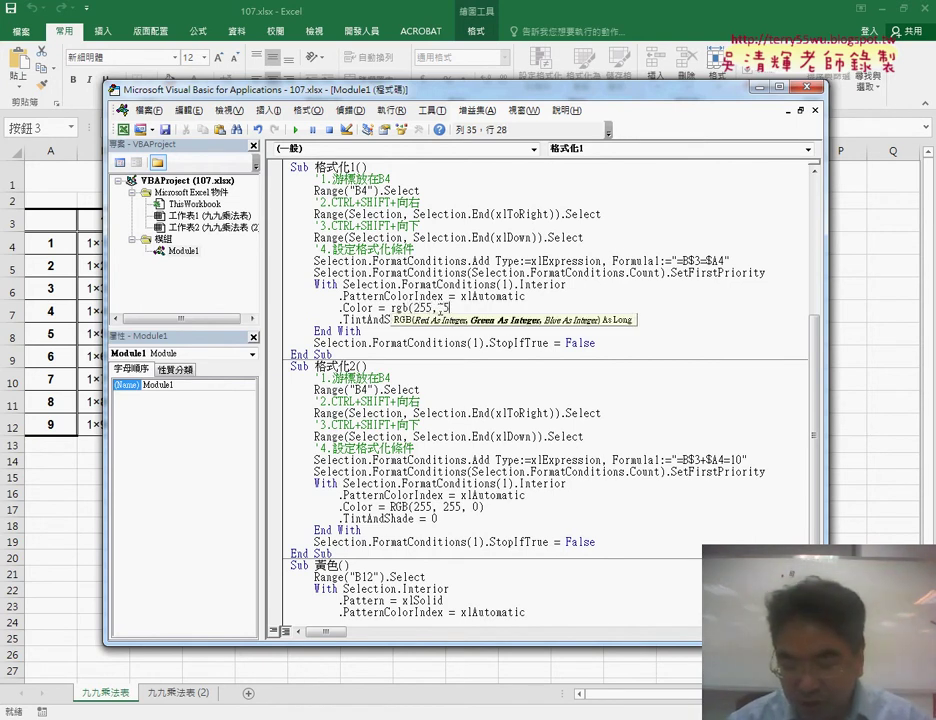
pyautogui.write('3,0')
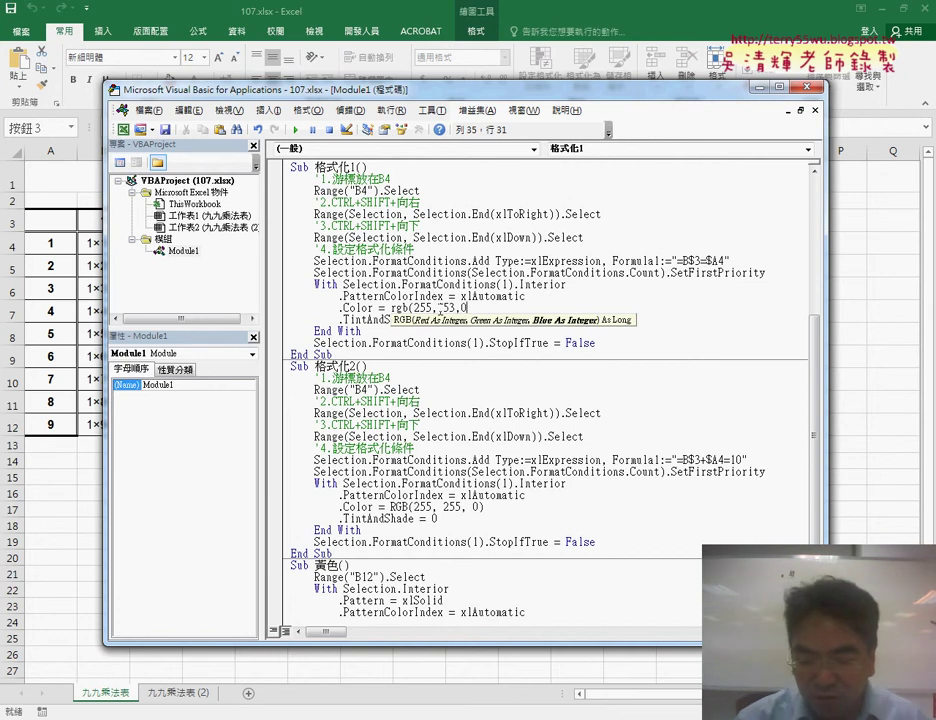
pyautogui.write(')')
pyautogui.press('Down')
pyautogui.press('Down')
pyautogui.press('Down')
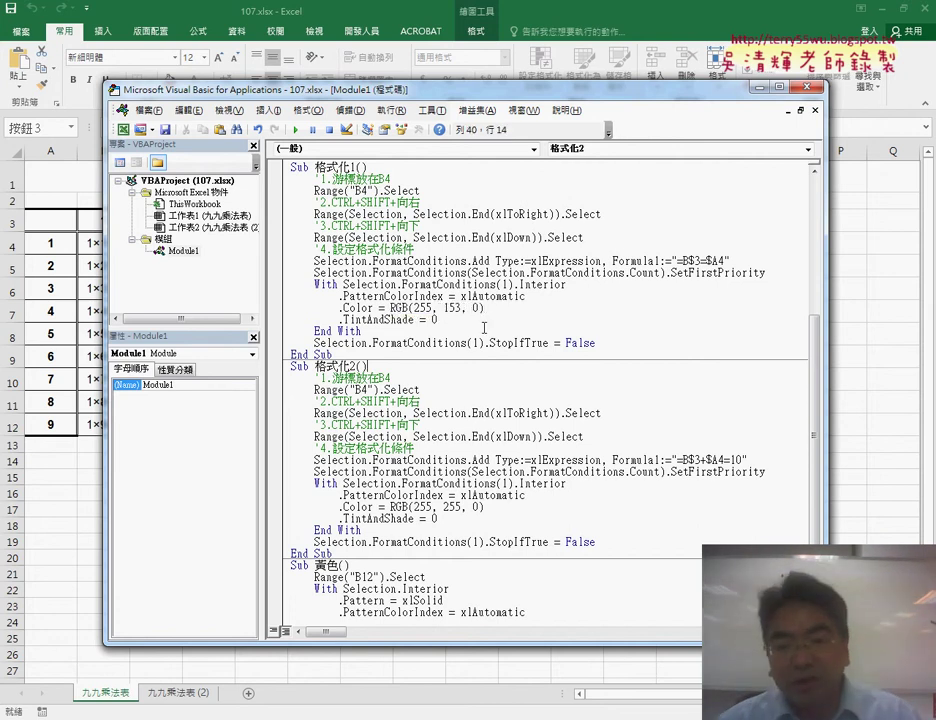
pyautogui.moveTo(484, 308); pyautogui.dragTo(373, 308)
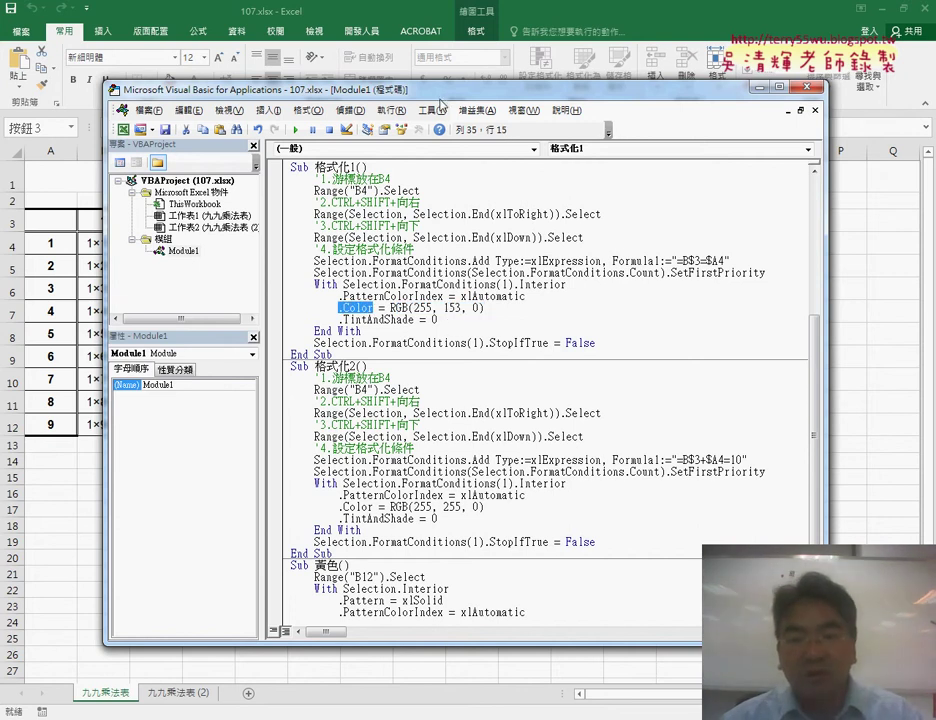
pyautogui.moveTo(441, 104); pyautogui.dragTo(726, 174)
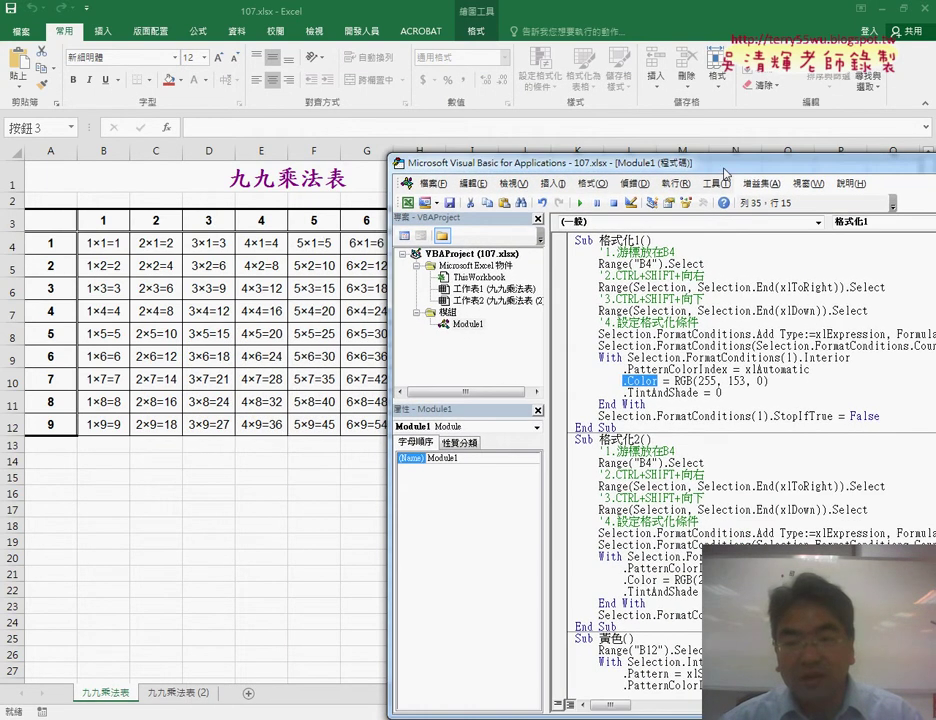
# Run 格式化1 and 格式化2 to shade the diagonal orange and the cells summing to 10 yellow.
pyautogui.click(668, 334)
pyautogui.press('F5')
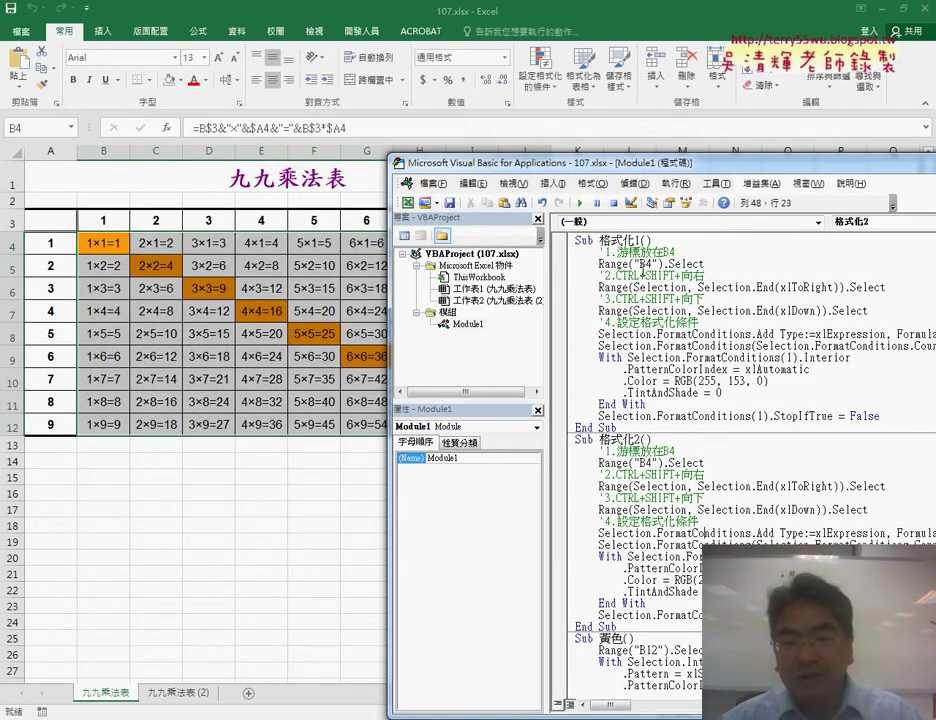
pyautogui.press('F5')
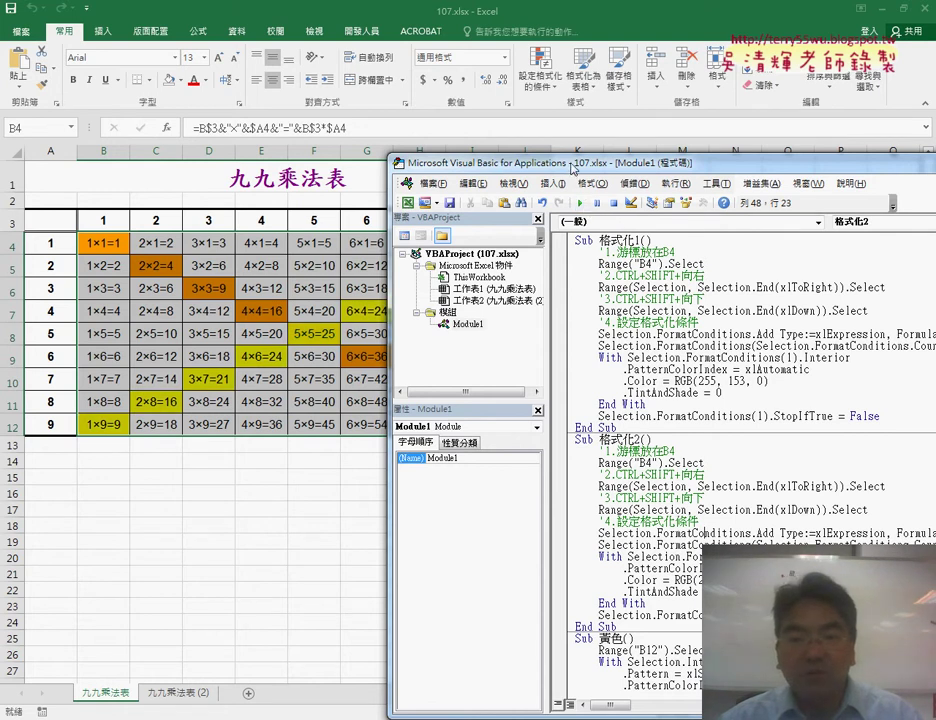
pyautogui.moveTo(573, 168); pyautogui.dragTo(412, 103)
pyautogui.moveTo(585, 316); pyautogui.dragTo(571, 316)
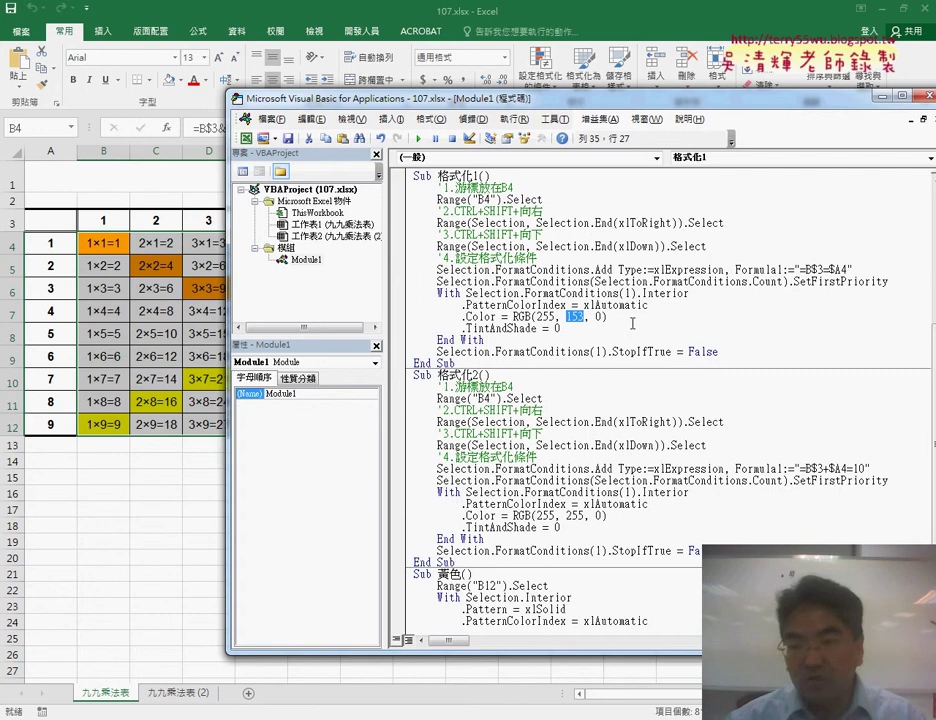
# Change 格式化1's colour to RGB(255, 0, 0) and run it to turn the diagonal red.
pyautogui.write('0')
pyautogui.click(555, 352)
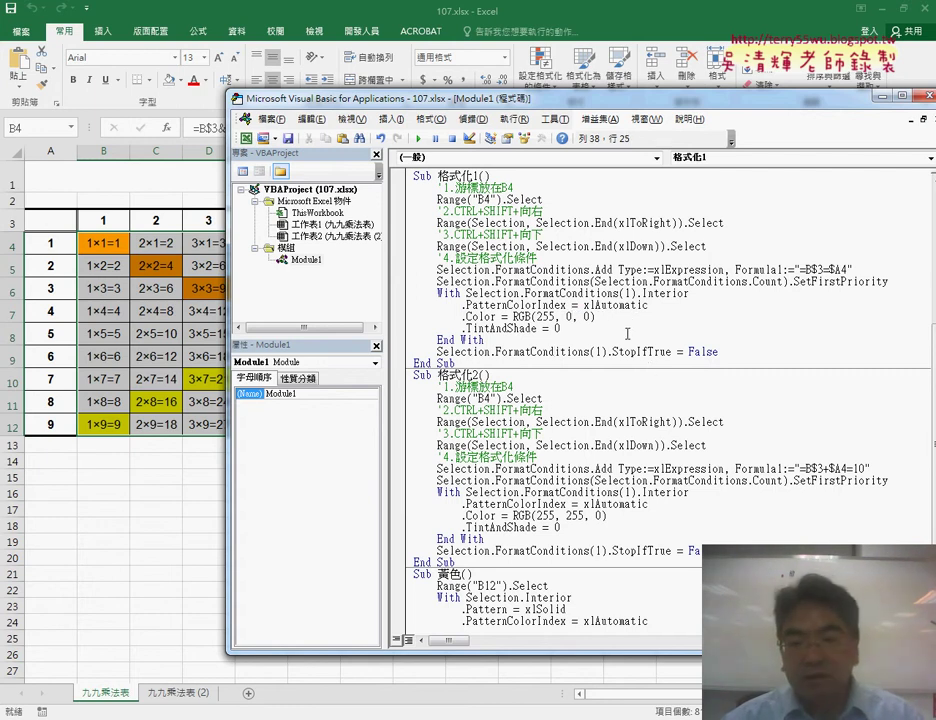
pyautogui.moveTo(595, 317); pyautogui.dragTo(487, 317)
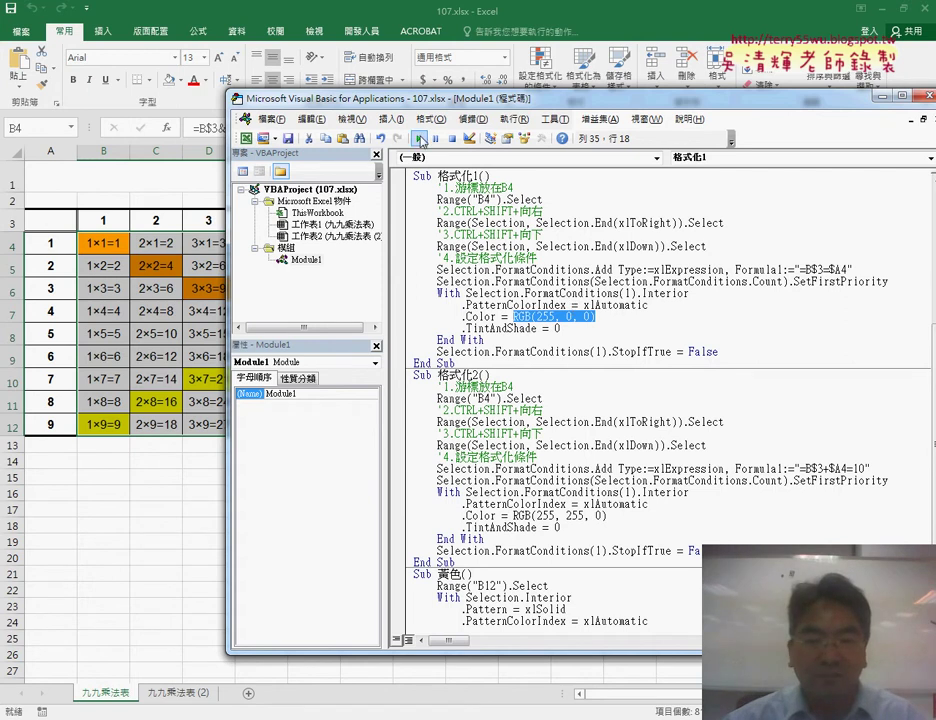
pyautogui.click(418, 138)
pyautogui.moveTo(418, 97); pyautogui.dragTo(442, 62)
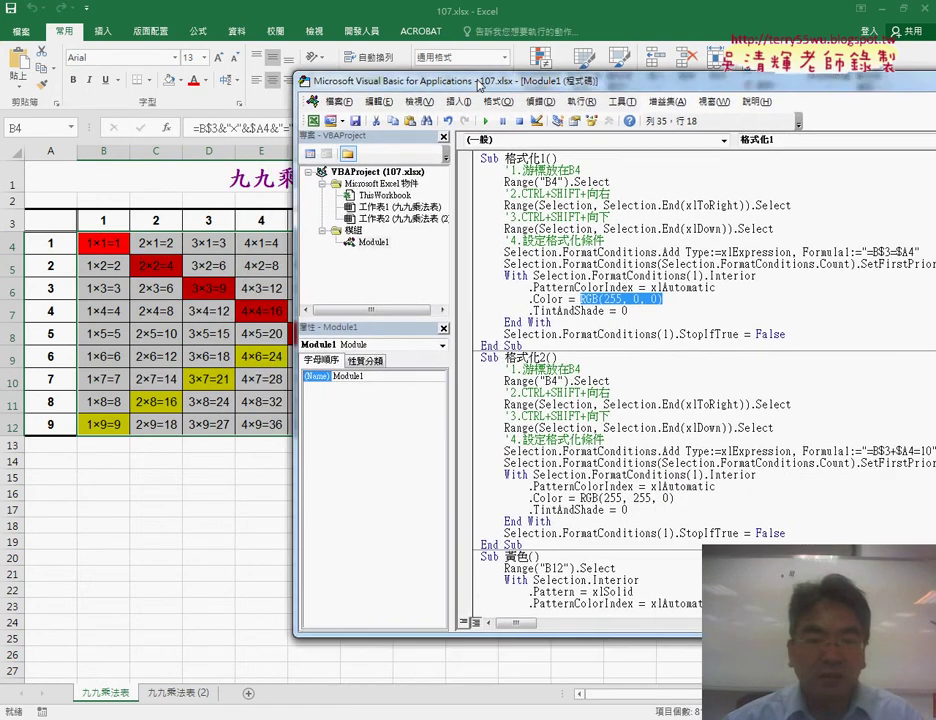
# Change the colour to RGB(255, 0, 255) and run 格式化1 to turn the diagonal magenta.
pyautogui.click(603, 281)
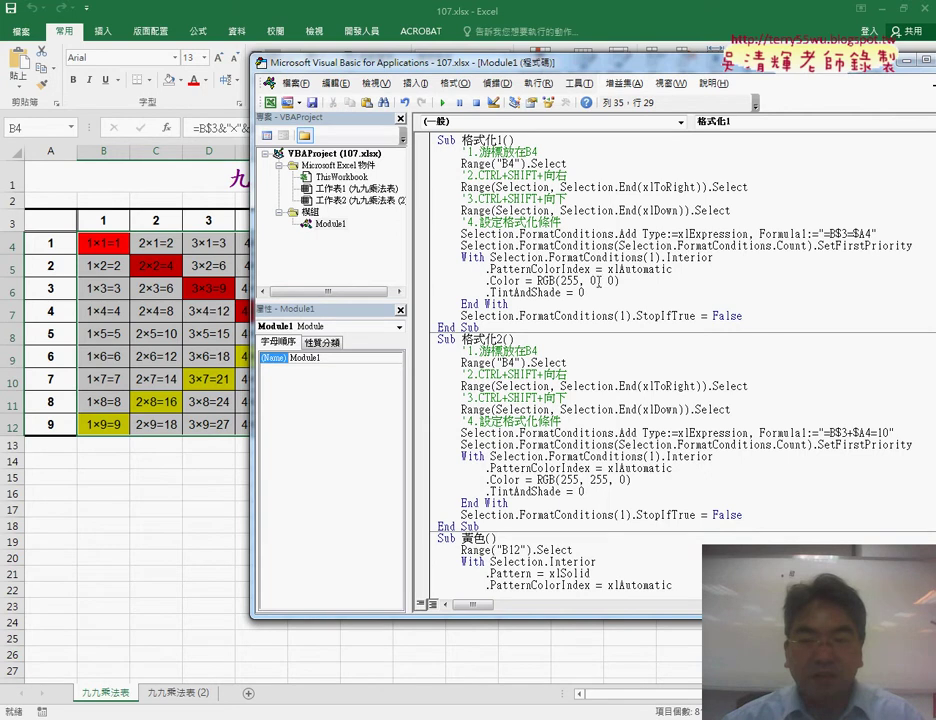
pyautogui.doubleClick(593, 281)
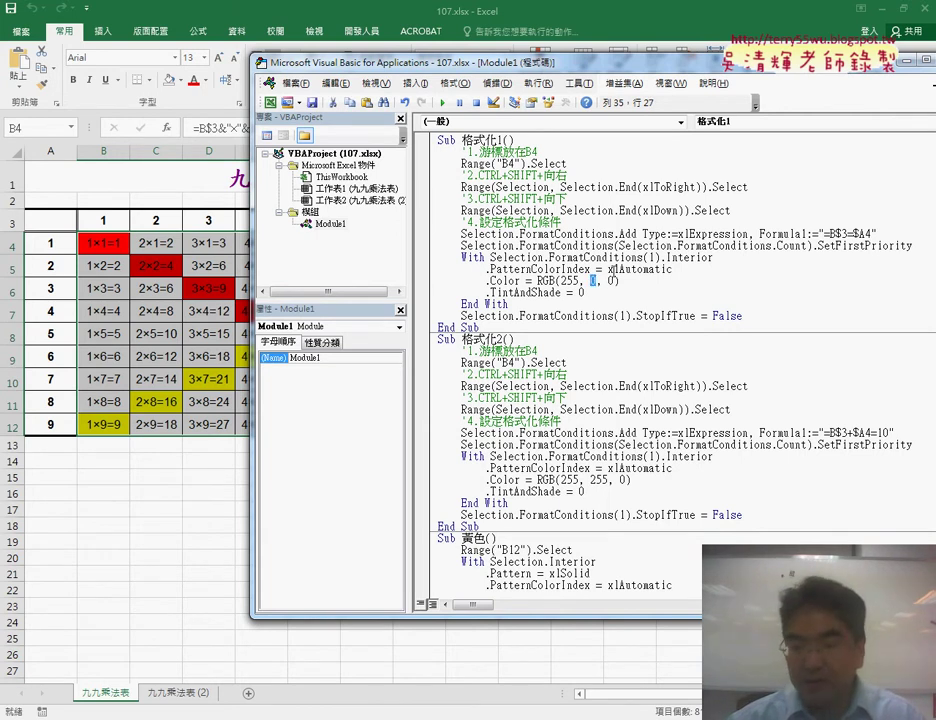
pyautogui.press('Right')
pyautogui.press('Delete')
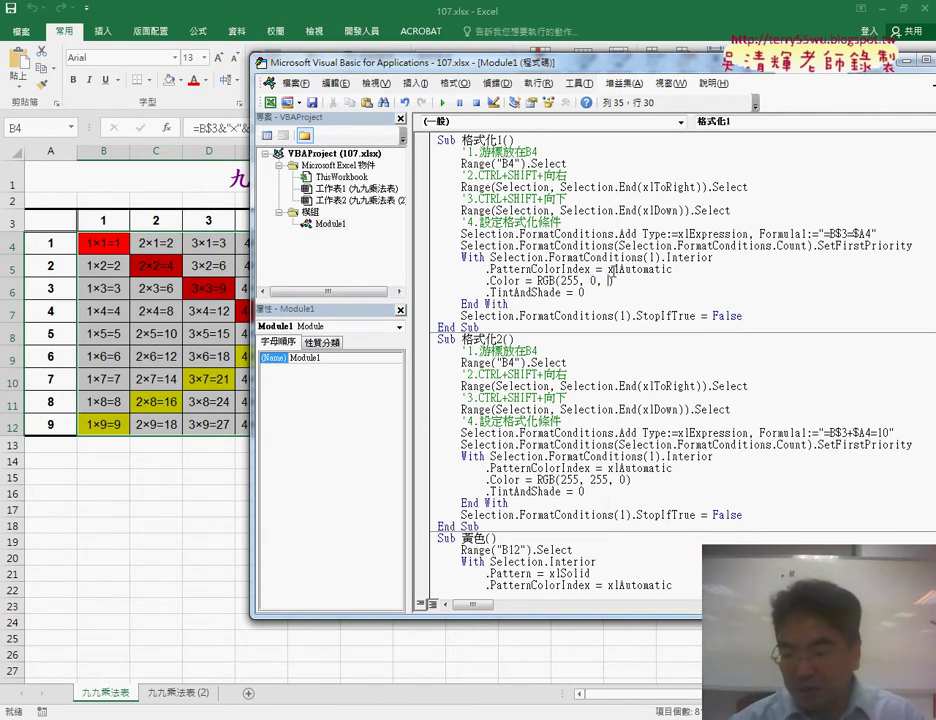
pyautogui.write('255')
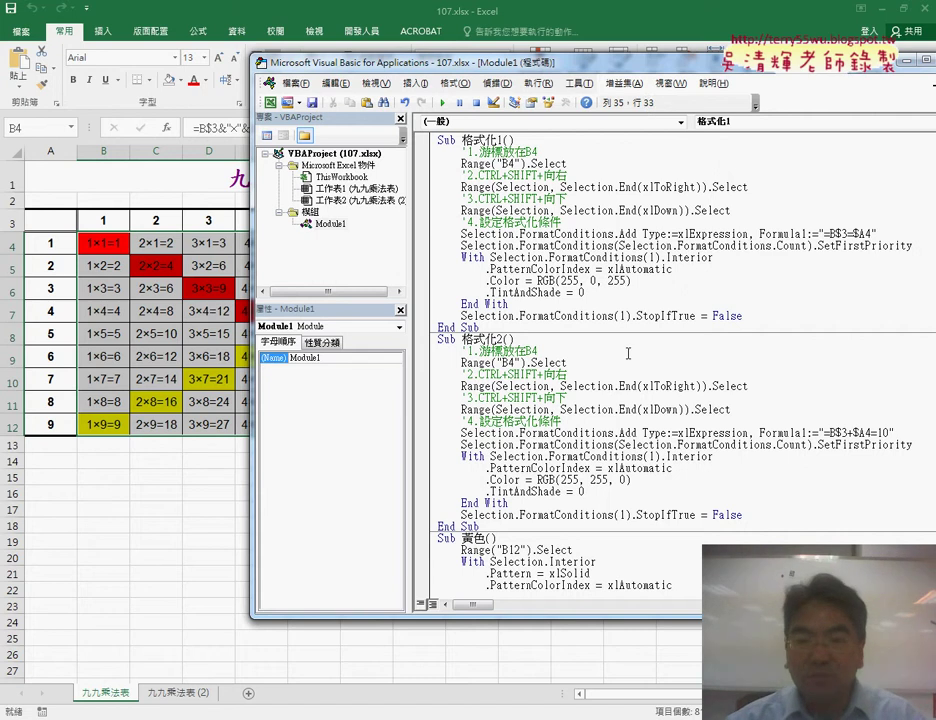
pyautogui.press('F5')
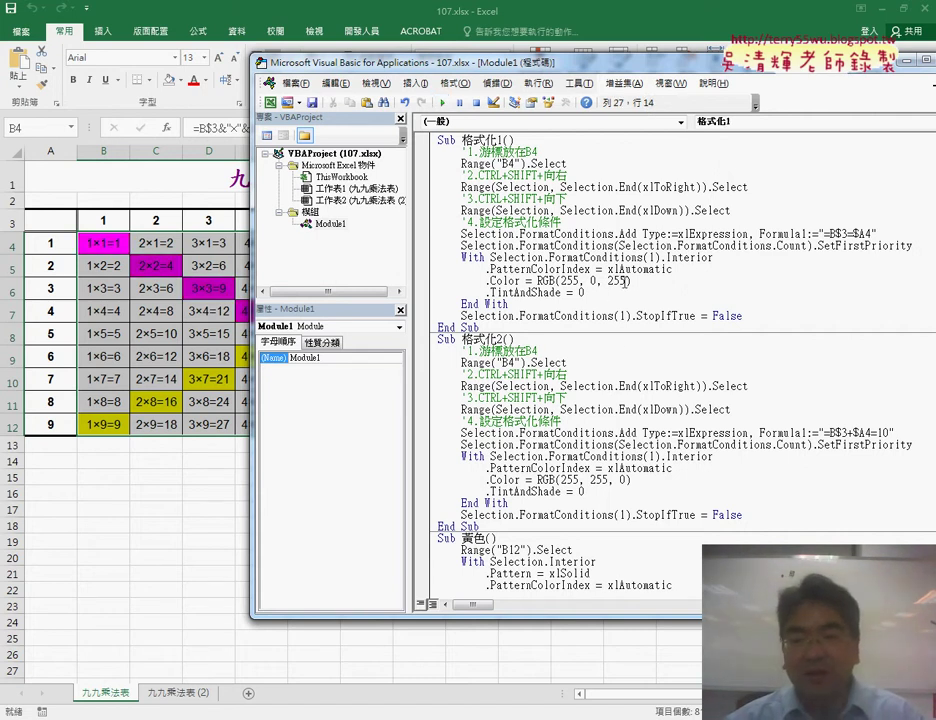
# Restore 格式化1's colour value to RGB(255, 153, 0).
pyautogui.hotkey('shift', 'Left')
pyautogui.hotkey('shift', 'Left')
pyautogui.hotkey('shift', 'Left')
pyautogui.doubleClick(592, 281)
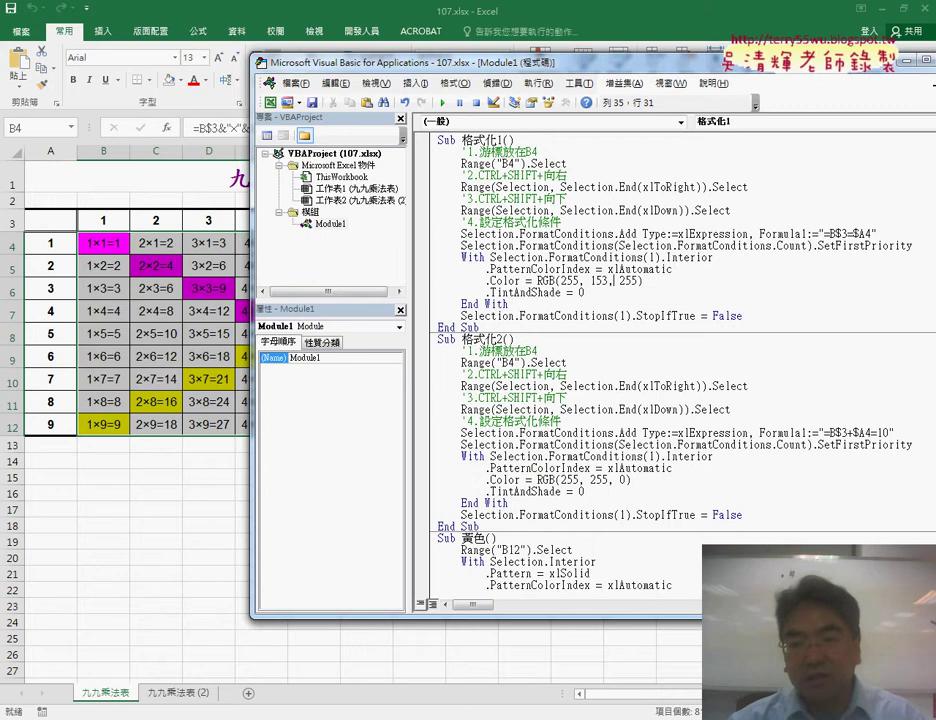
pyautogui.write('0')
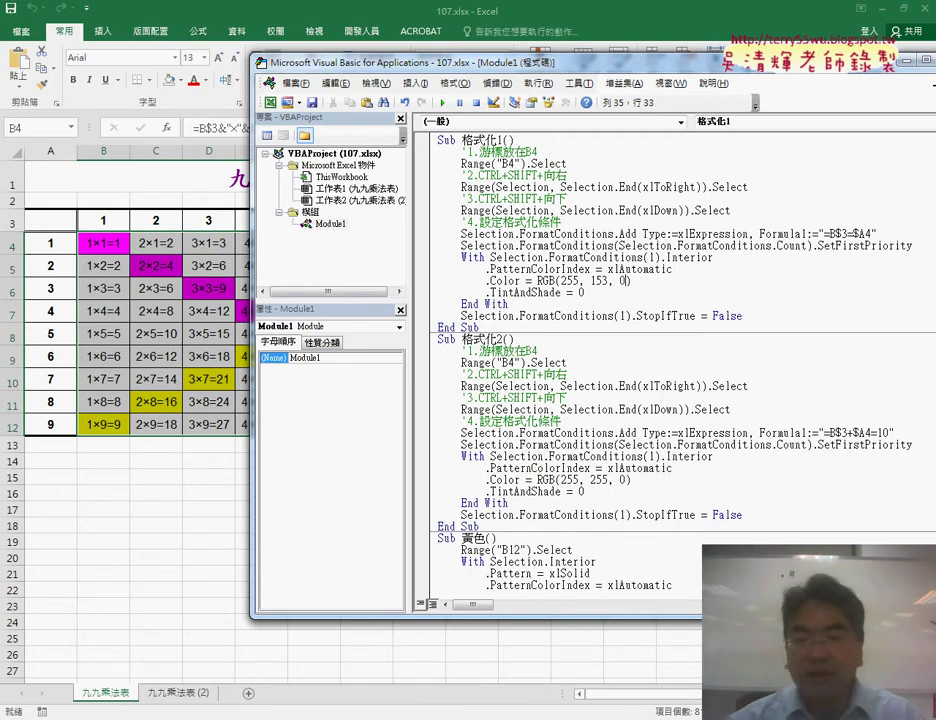
pyautogui.moveTo(631, 281); pyautogui.dragTo(539, 282)
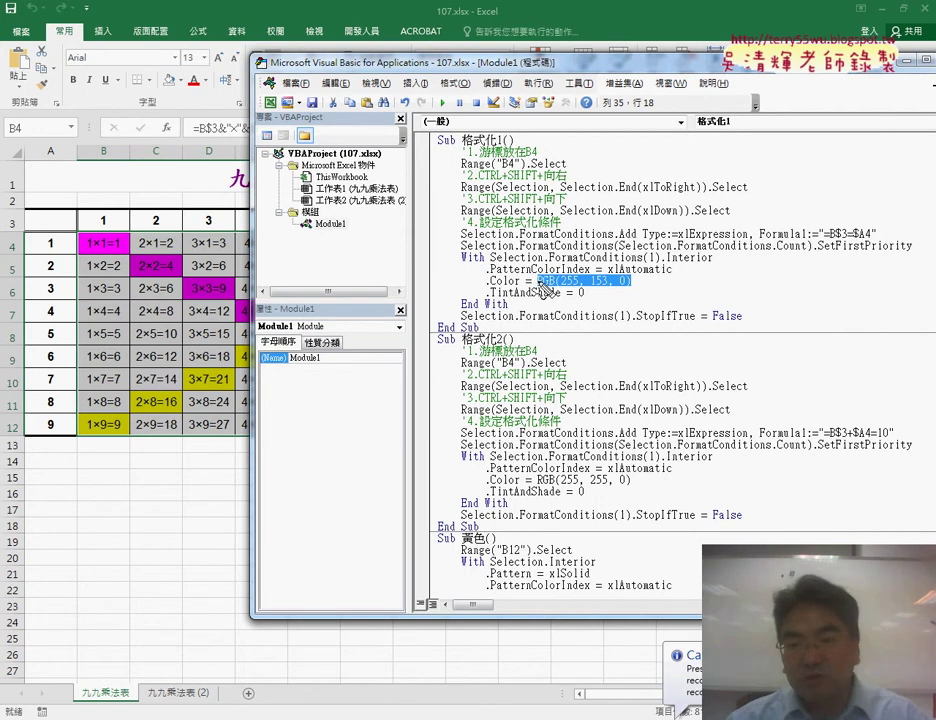
# Pen-mark RGB(255, 153, 0) with a circle and arrow, underline the first comment, circle RGB(255, 255, 0).
pyautogui.moveTo(636, 274)
pyautogui.mouseDown()
pyautogui.moveTo(545, 290)
pyautogui.moveTo(530, 276)
pyautogui.mouseUp()
pyautogui.moveTo(745, 365)
pyautogui.mouseDown()
pyautogui.moveTo(688, 305)
pyautogui.moveTo(643, 287)
pyautogui.mouseUp()
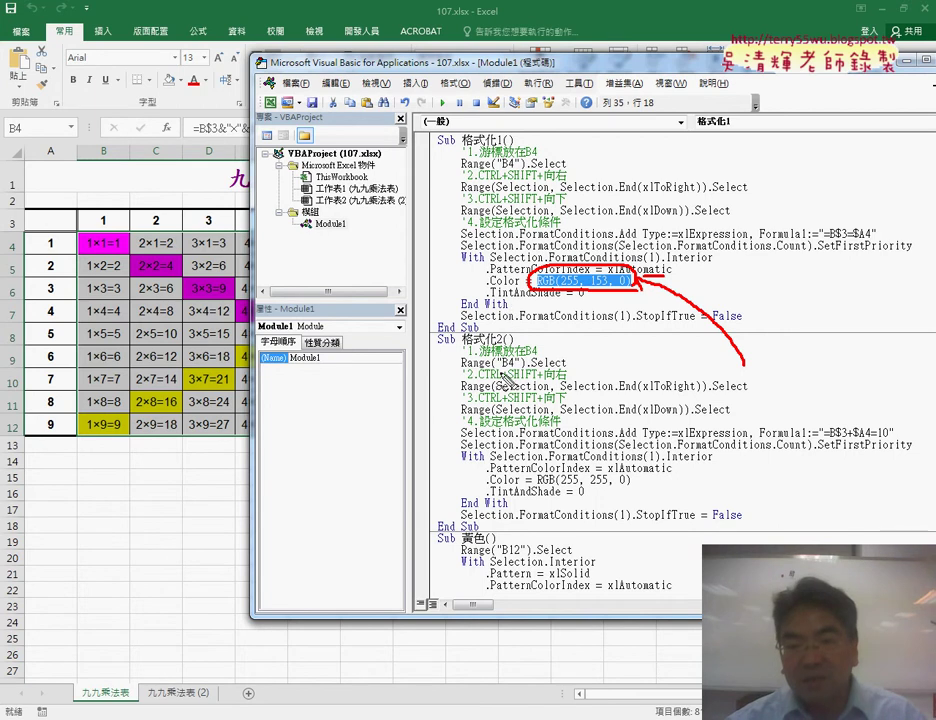
pyautogui.moveTo(462, 156); pyautogui.dragTo(522, 154)
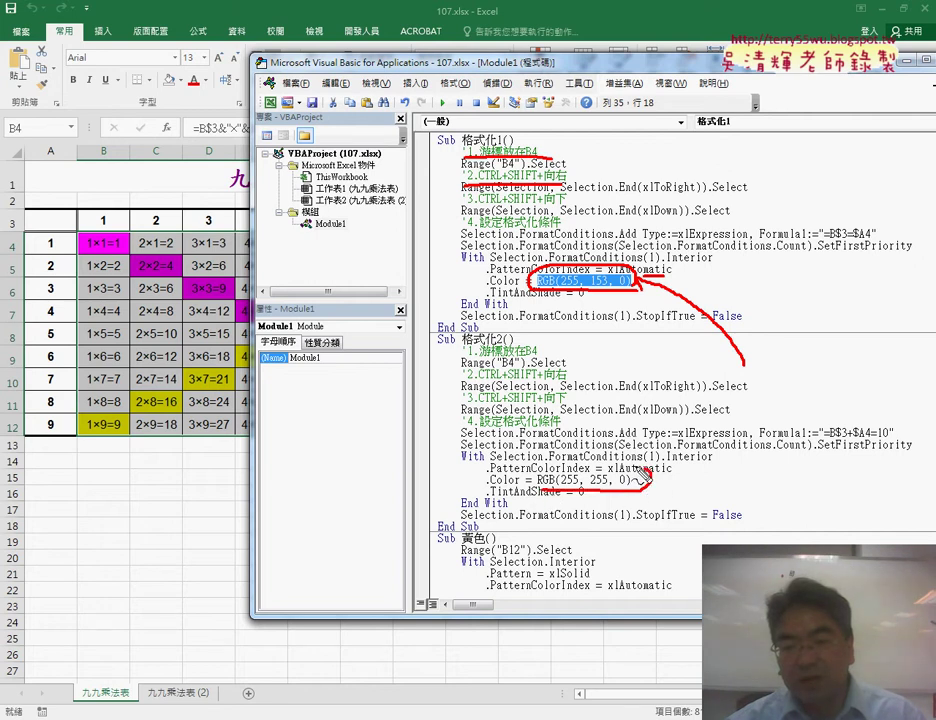
pyautogui.moveTo(600, 470); pyautogui.dragTo(650, 465)
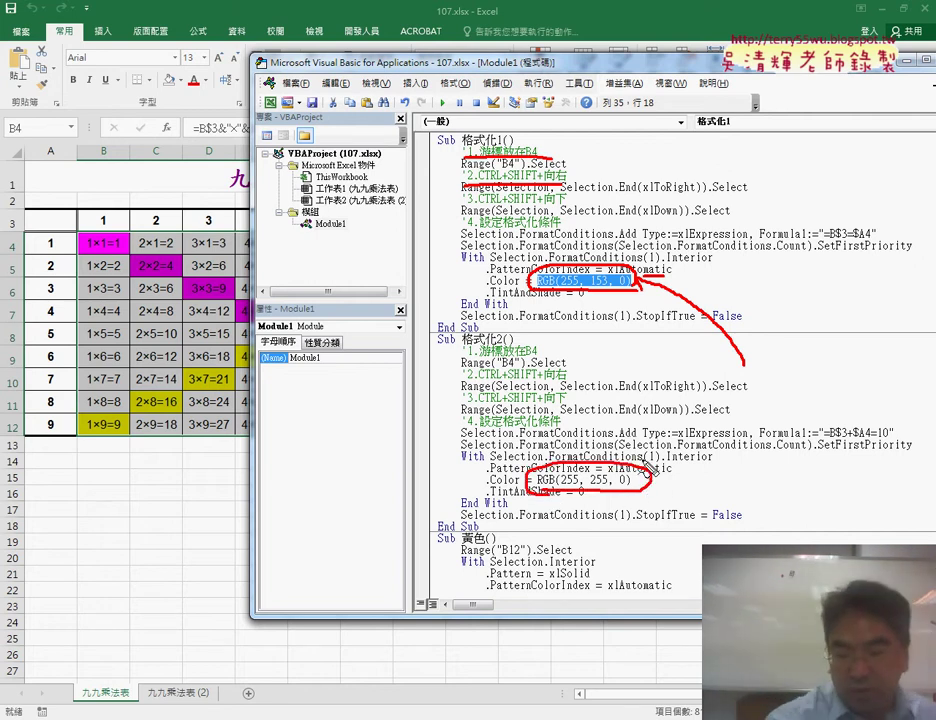